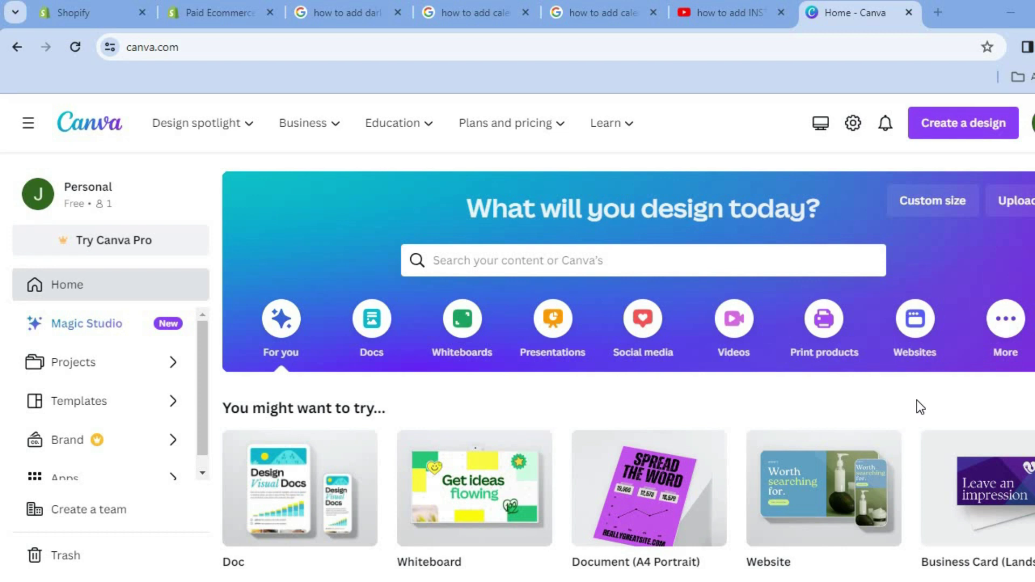
Step: Create a blank video design from the home page's Videos formats
click(732, 333)
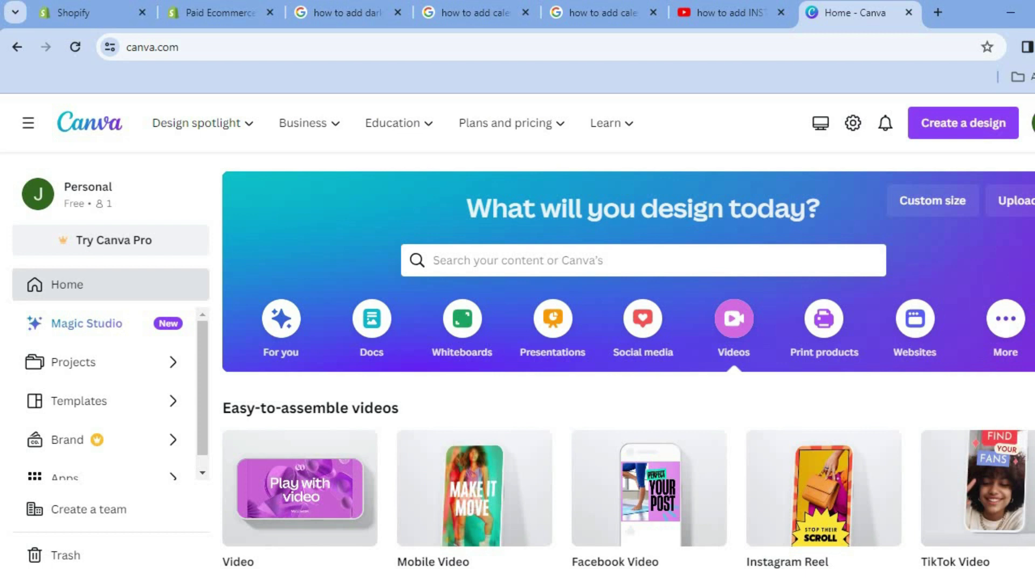
scroll(539, 378, down, 2)
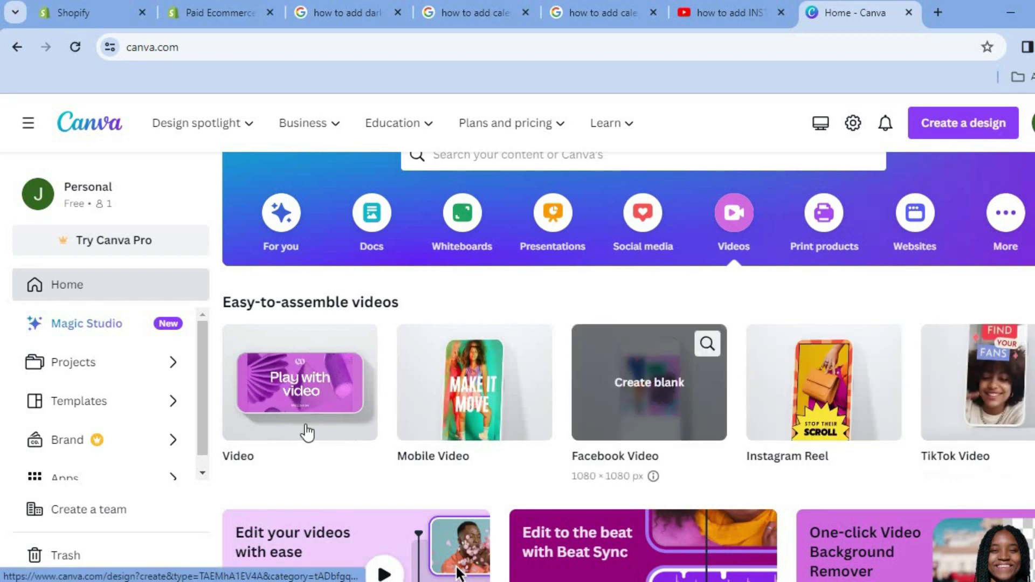
click(284, 409)
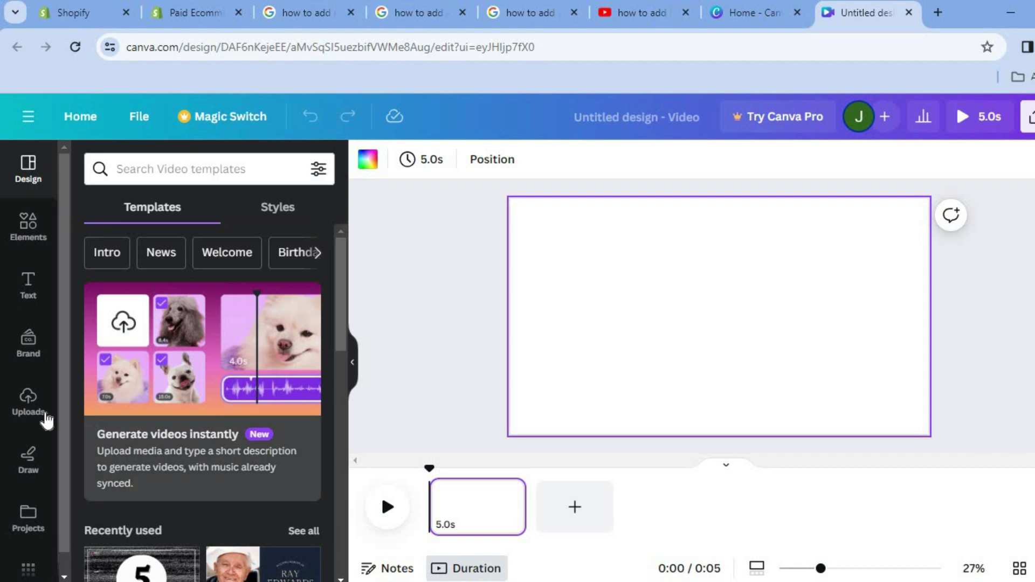
Step: Browse Uploads and Elements, then filter the Design templates to Birthday and scroll the results
click(25, 413)
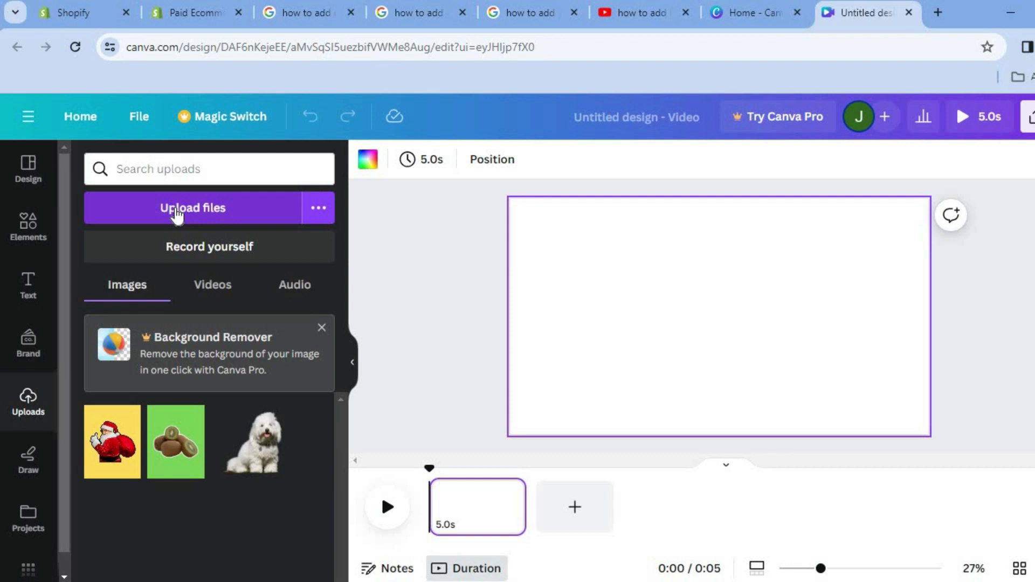
click(28, 226)
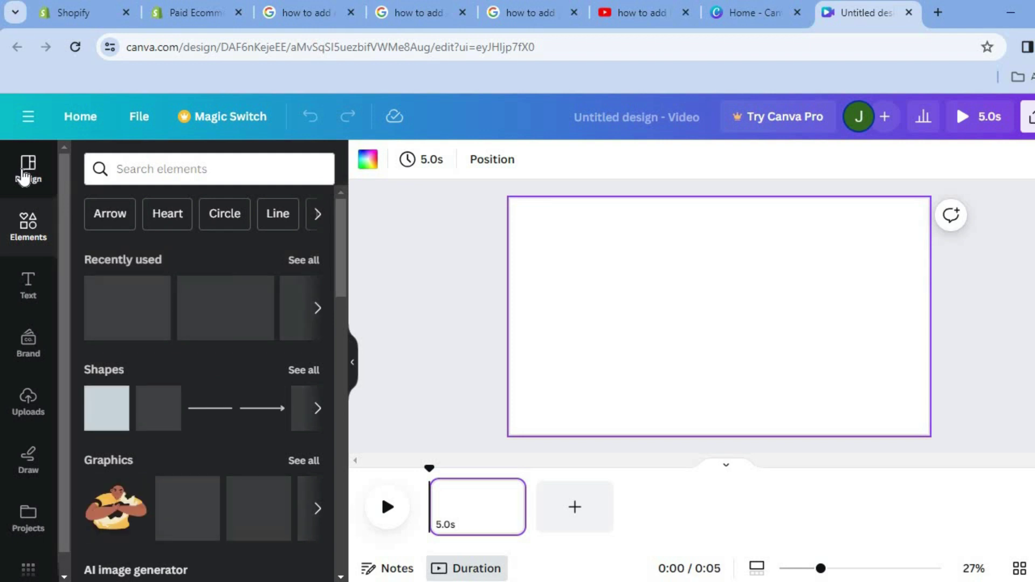
click(24, 176)
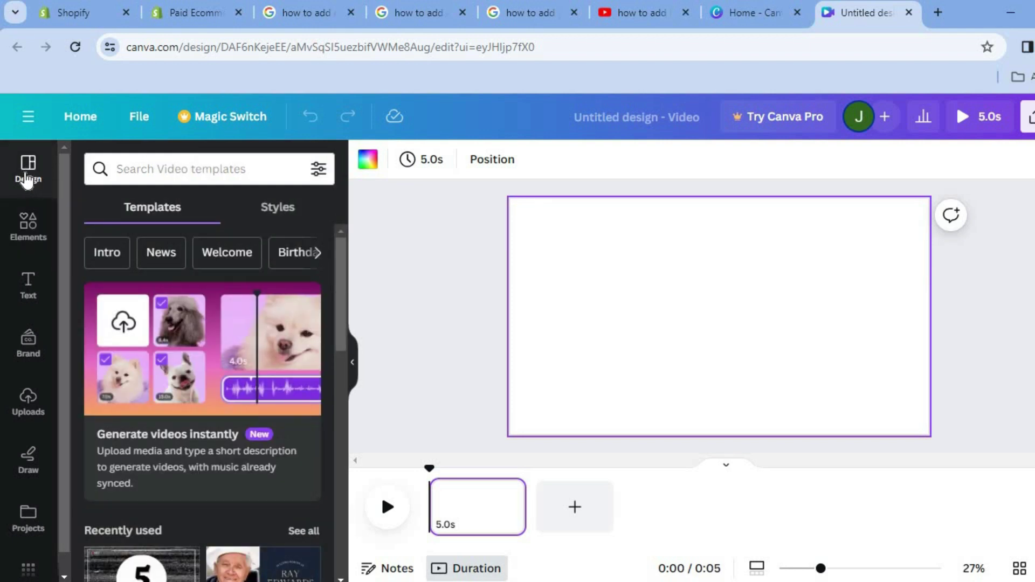
click(296, 254)
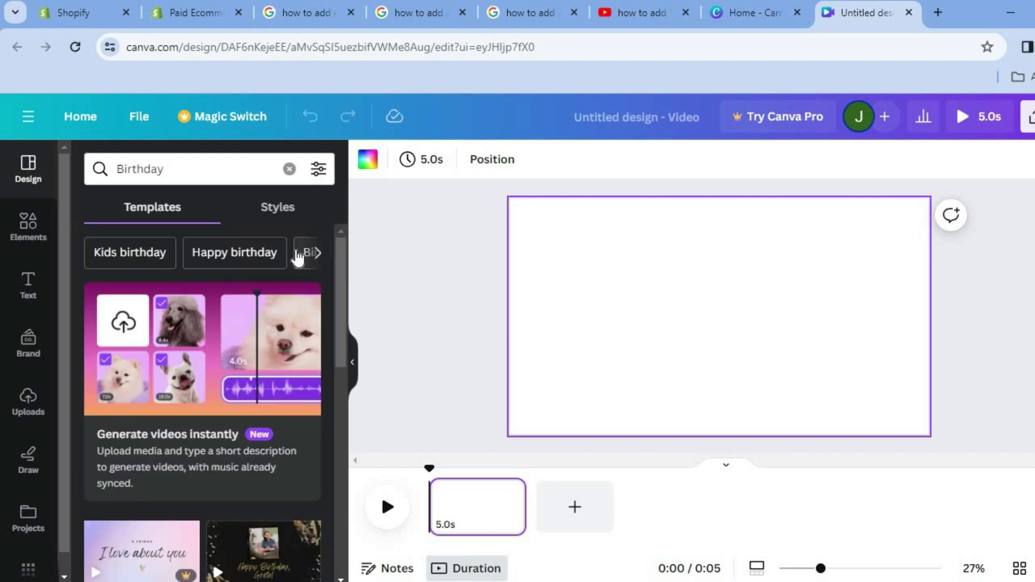
drag(338, 305, 337, 397)
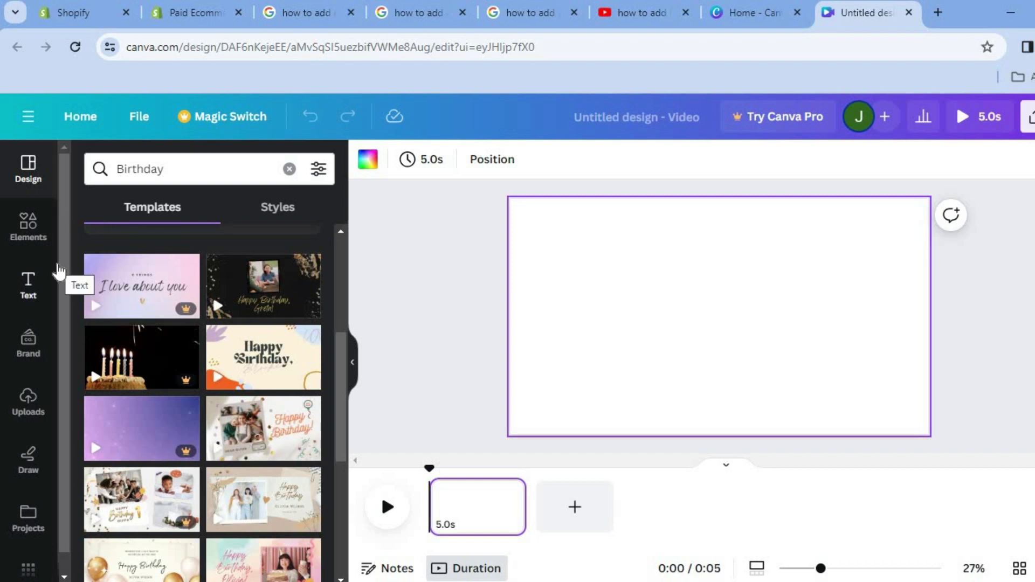
Step: Search the elements for baby boy and show all the matching photos
click(30, 226)
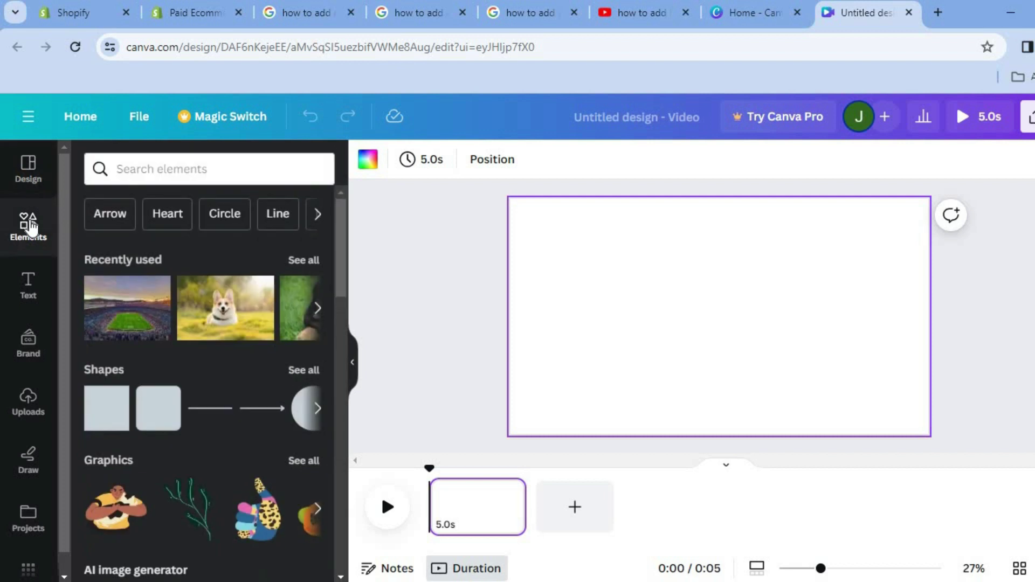
click(193, 169)
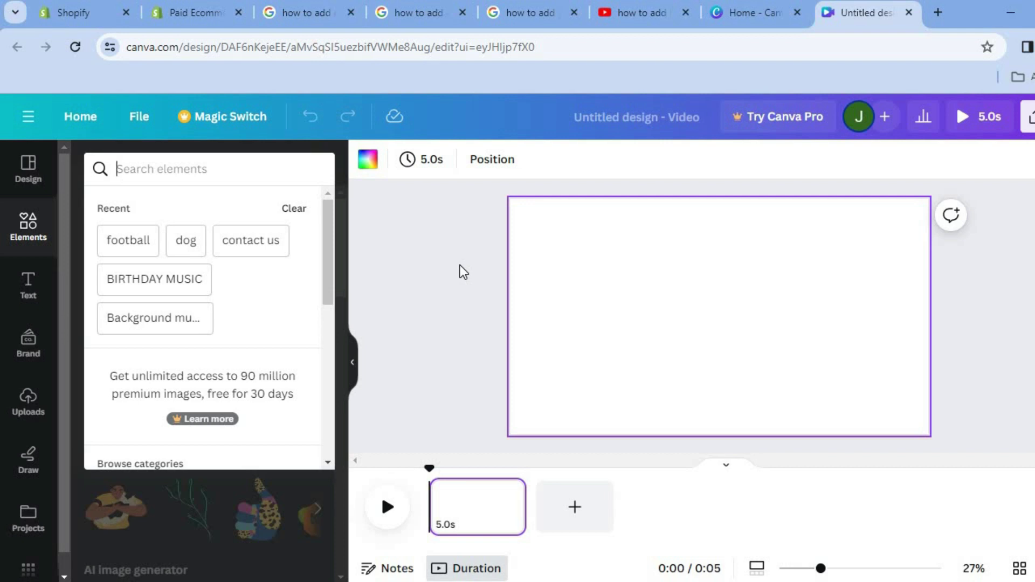
text(BOY)
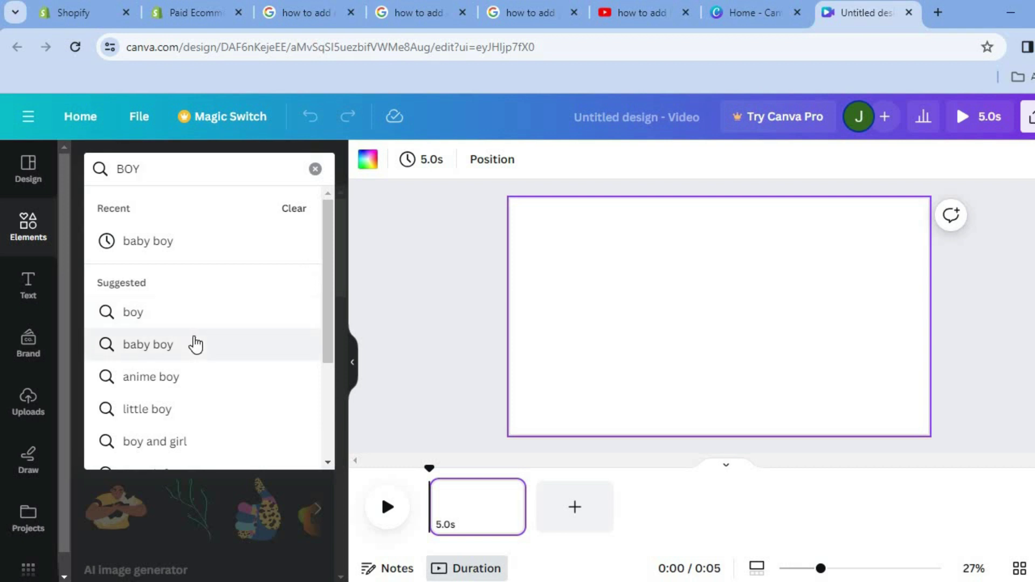
click(198, 343)
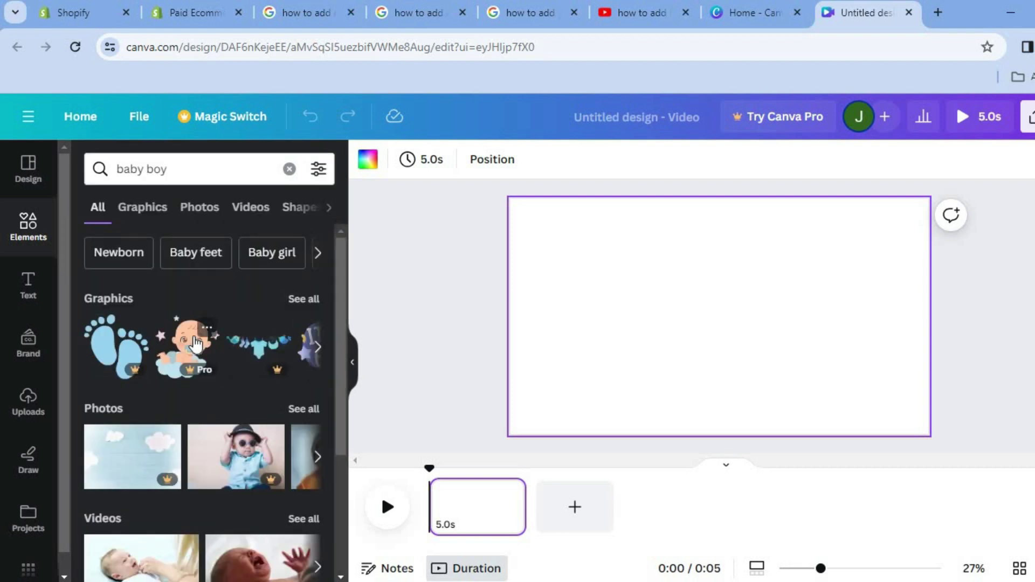
click(305, 411)
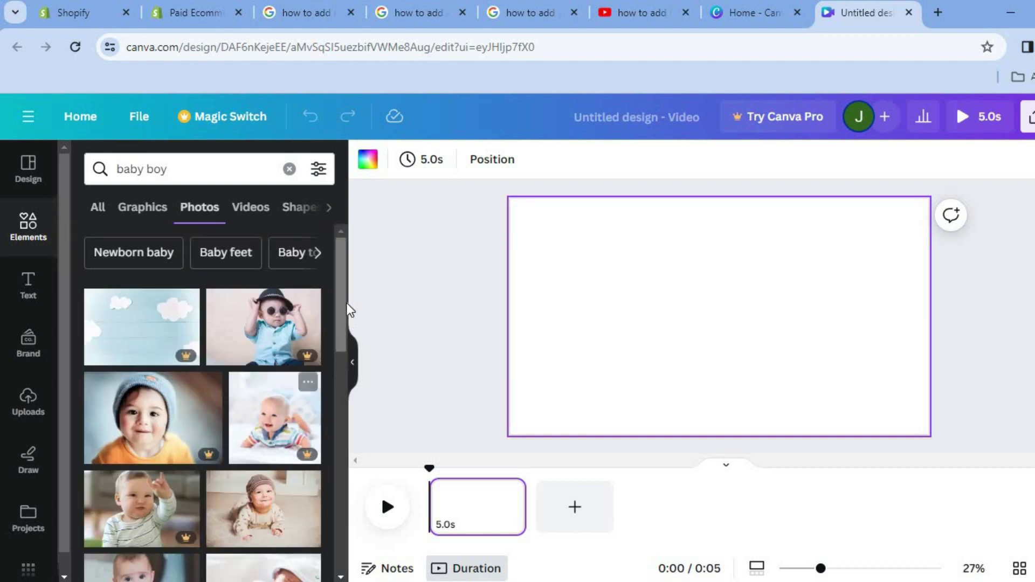
drag(344, 302, 342, 357)
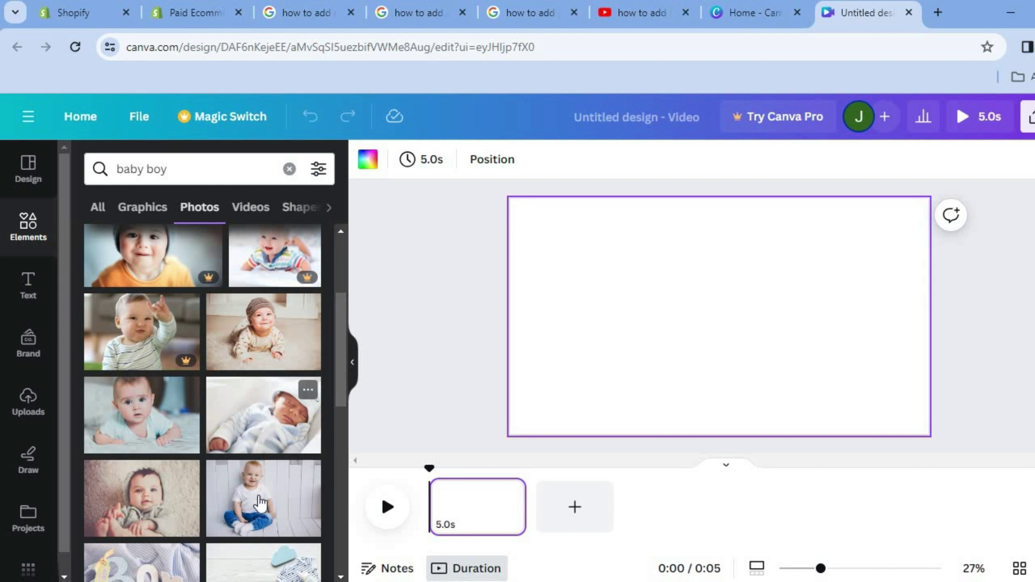
Step: Place the sitting baby photo on the page and set it as the background
drag(259, 506, 642, 281)
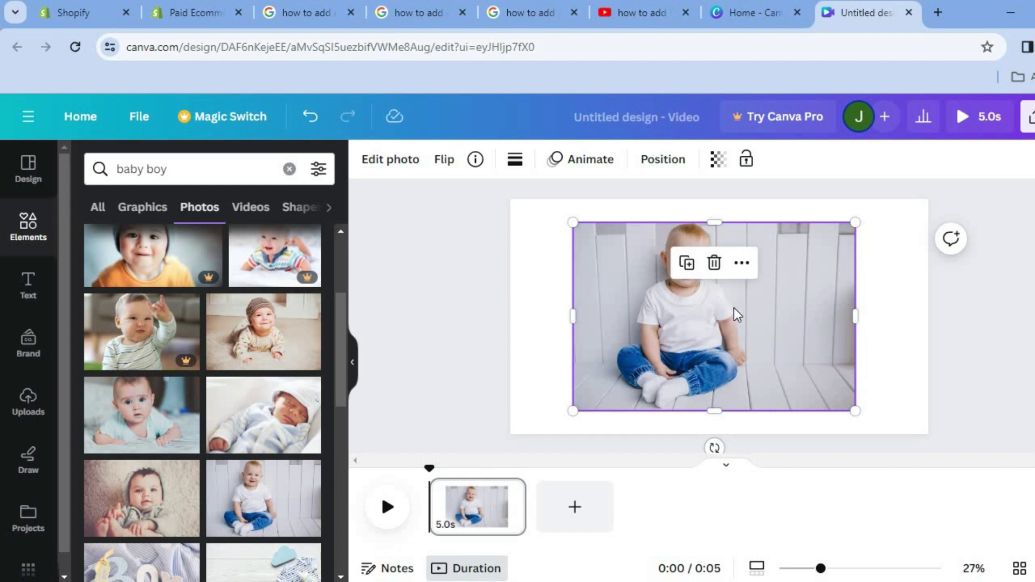
click(742, 264)
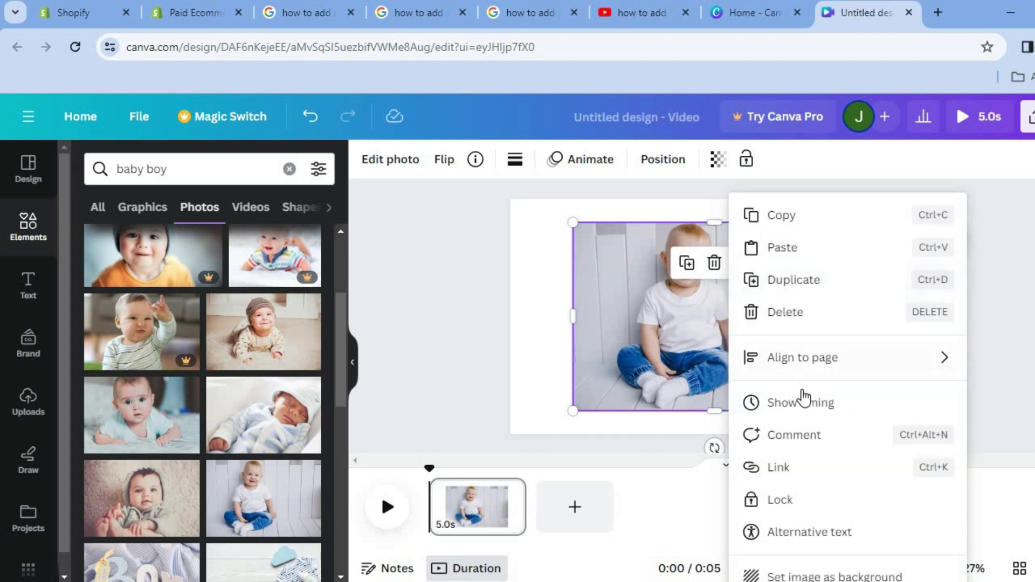
click(834, 576)
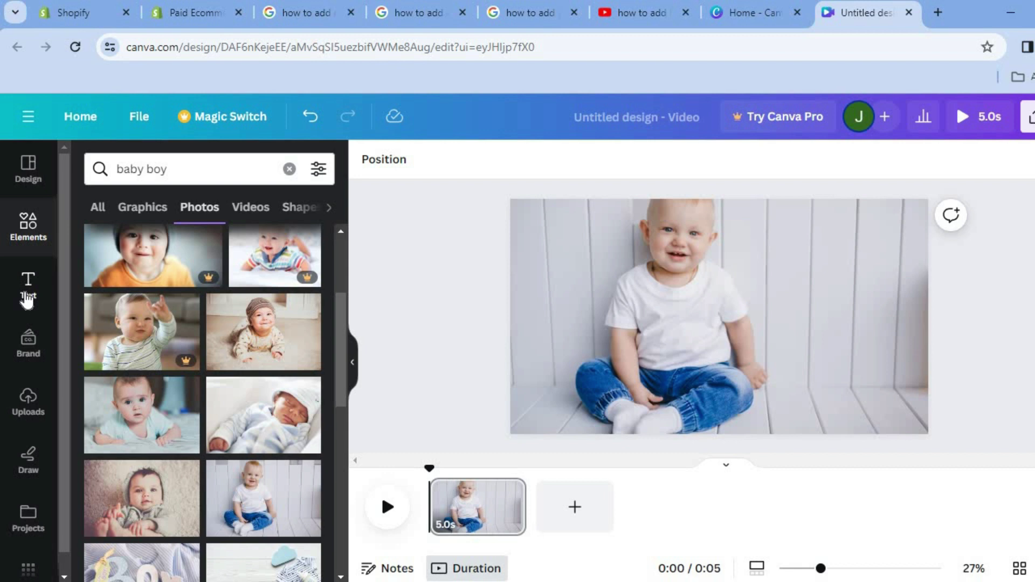
Step: Add a heading at the photo's upper right reading HAPPY BIRTHDAY and select its text
click(27, 298)
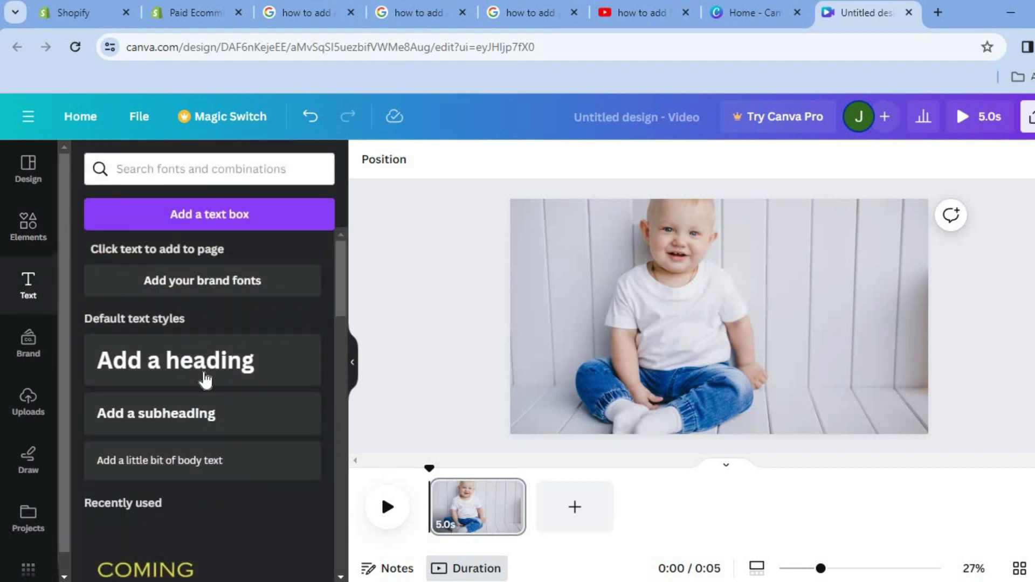
drag(203, 377, 758, 294)
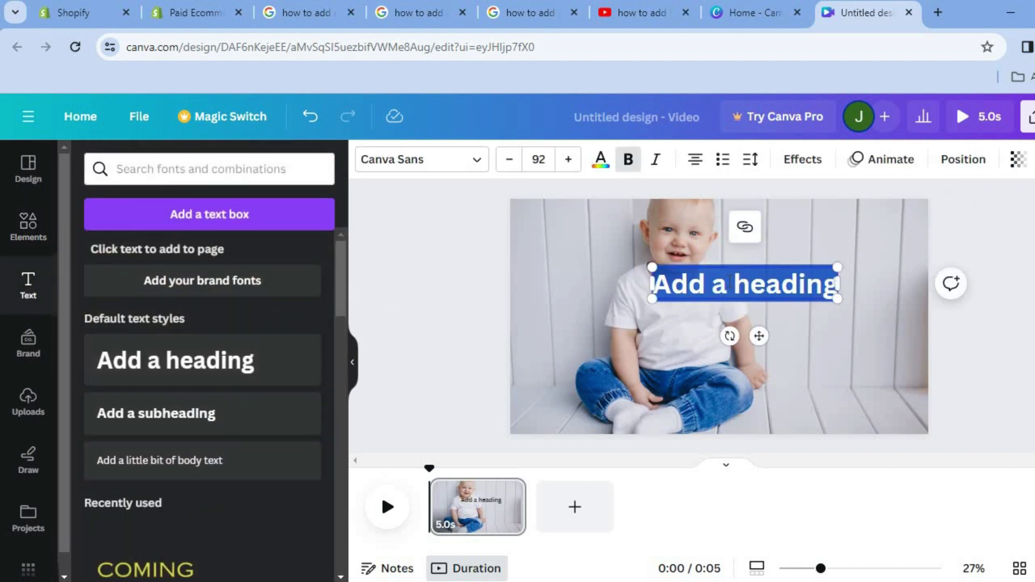
click(874, 227)
drag(776, 281, 854, 240)
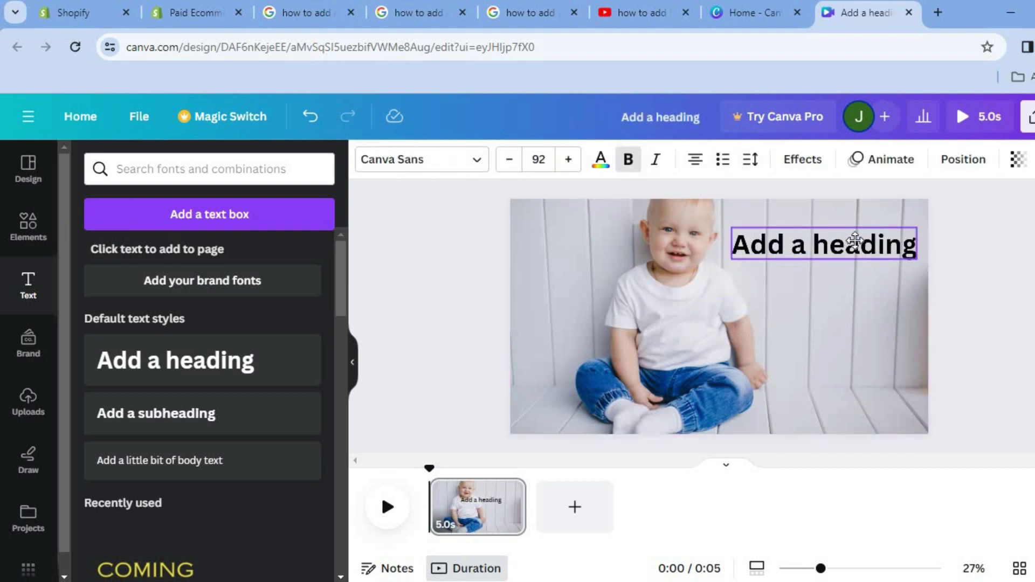
double_click(853, 244)
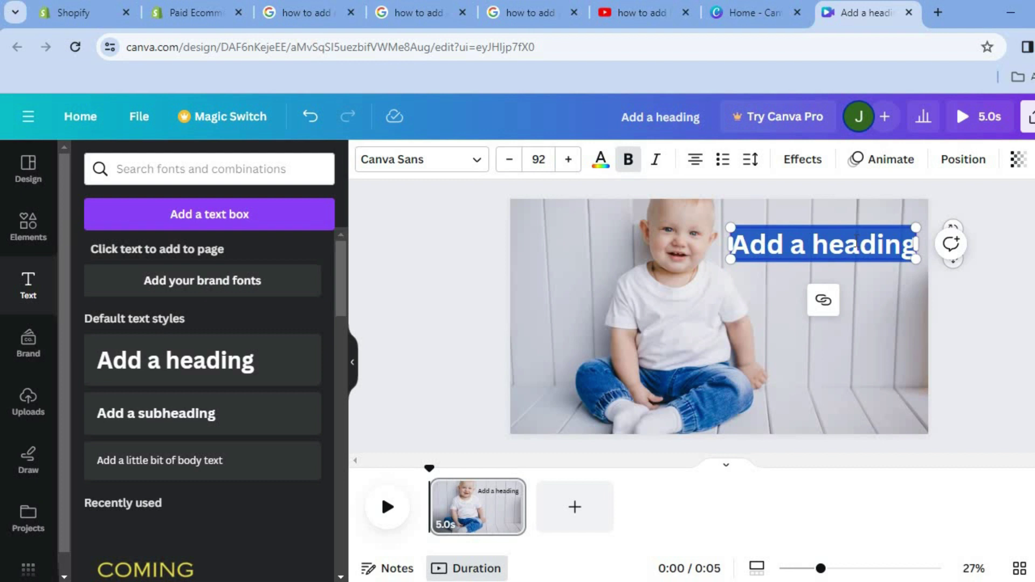
text(HAPPY BIRTHD)
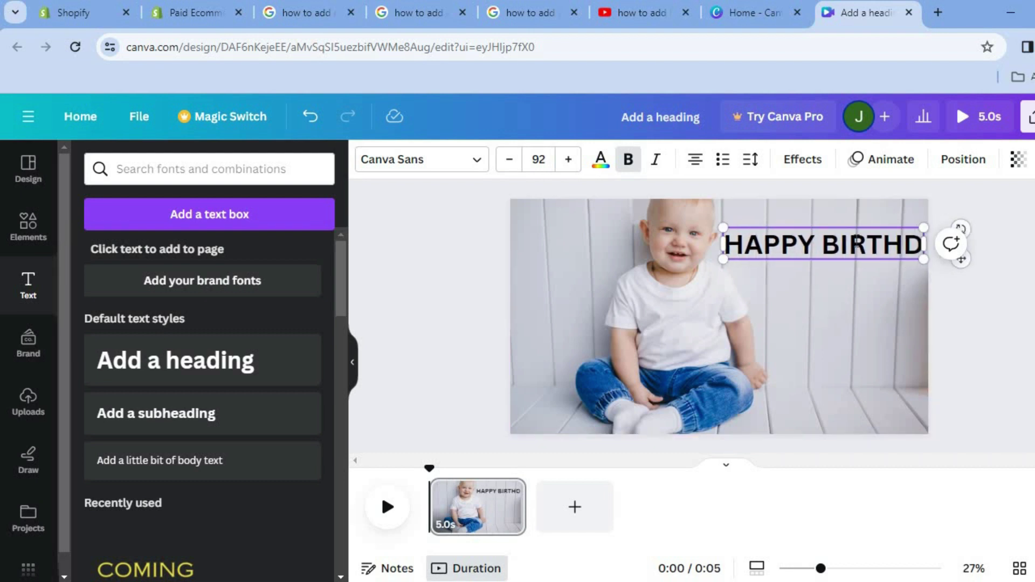
text(AY)
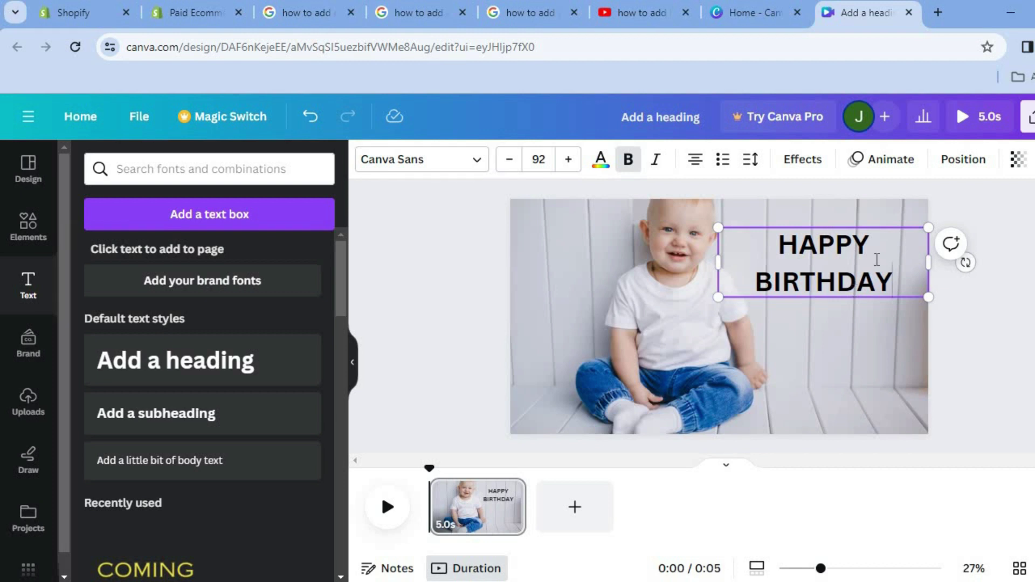
drag(893, 281, 782, 250)
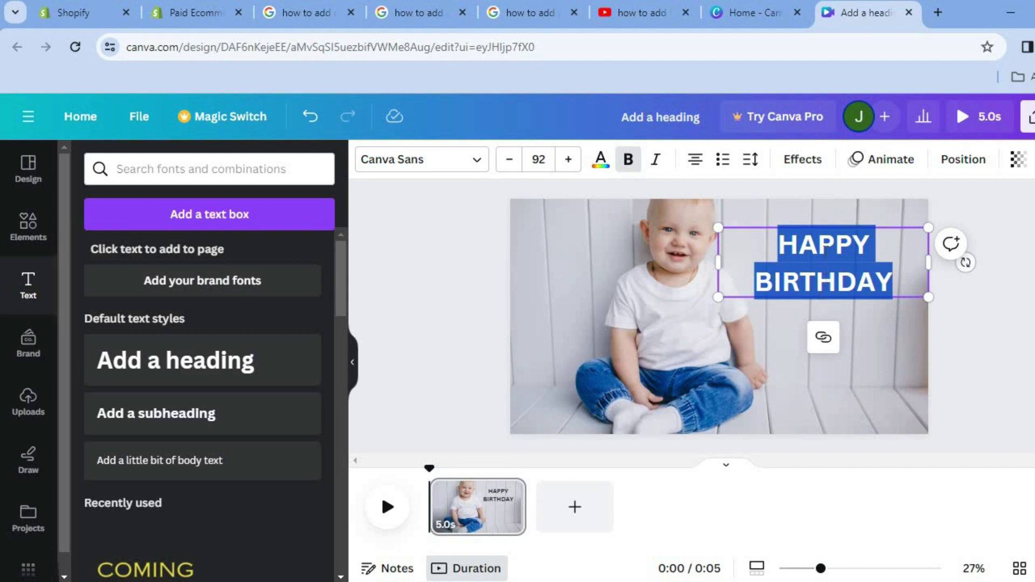
Step: Give the heading a drop shadow and set the shadow colour to royal blue
click(803, 160)
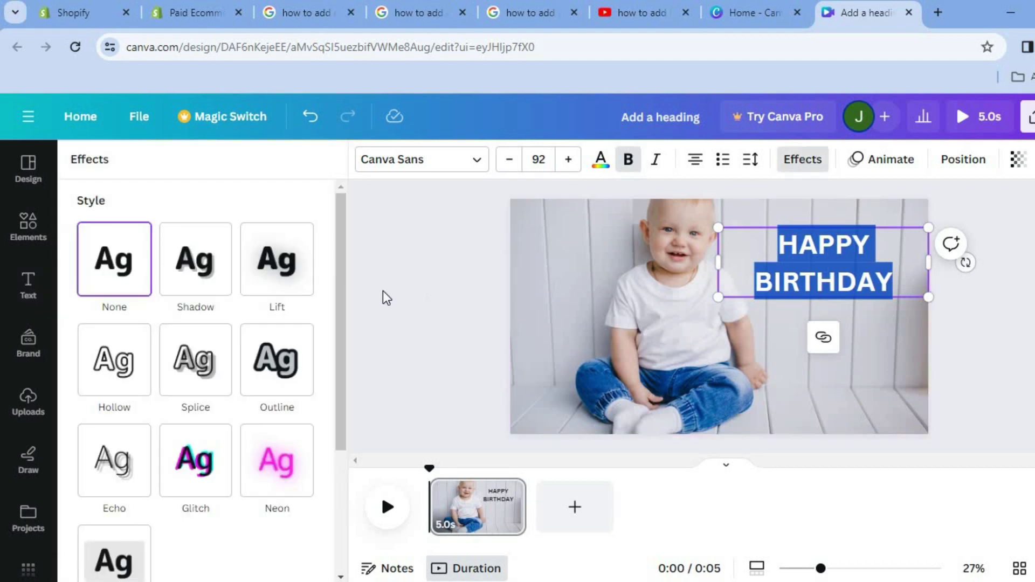
click(215, 272)
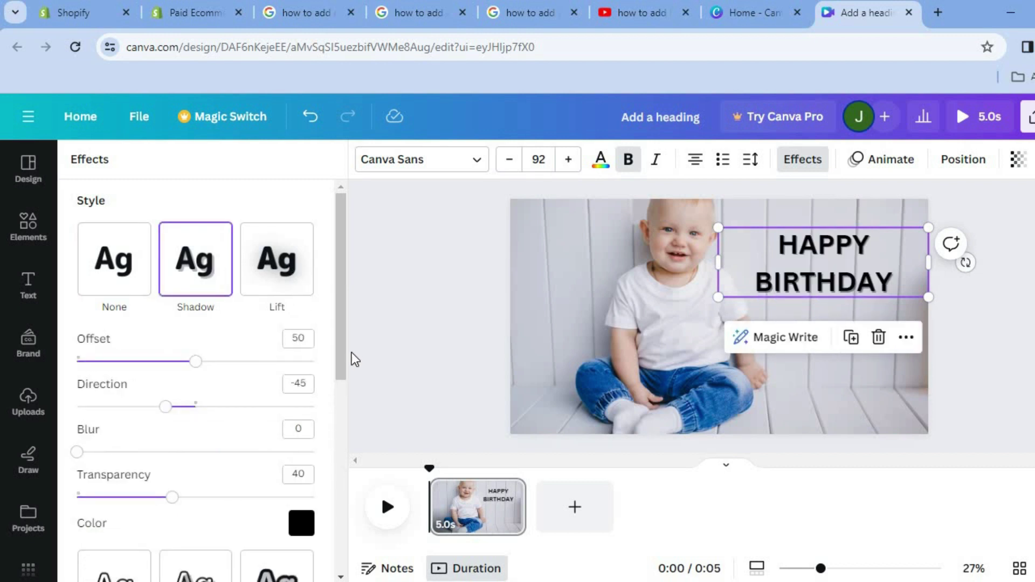
drag(343, 346, 338, 432)
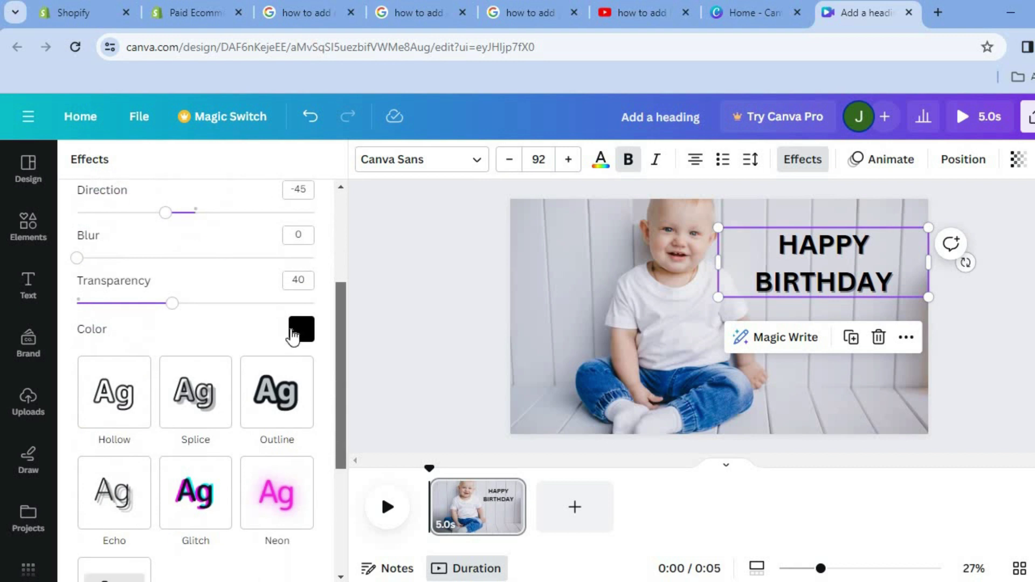
click(300, 329)
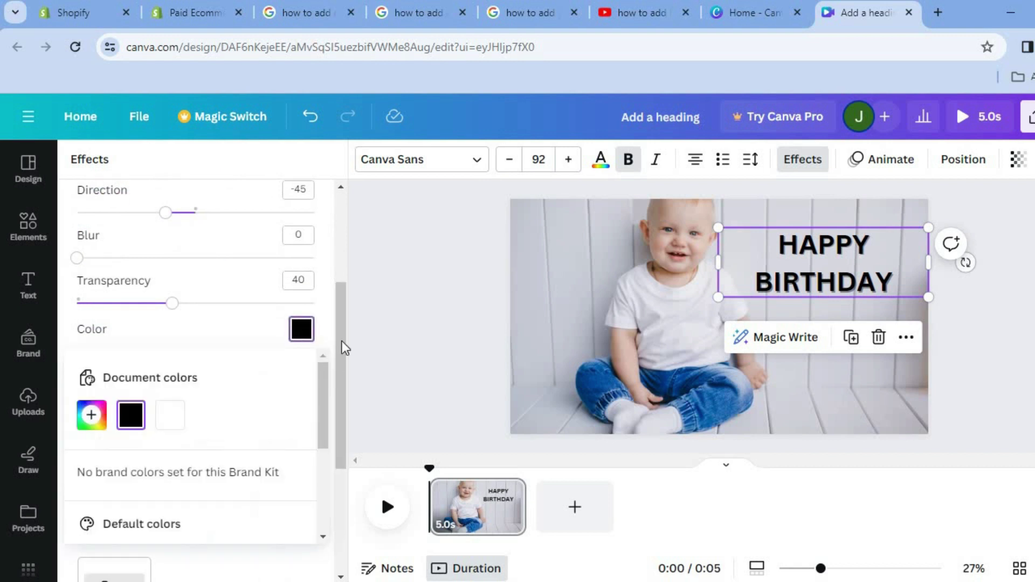
drag(326, 384, 313, 483)
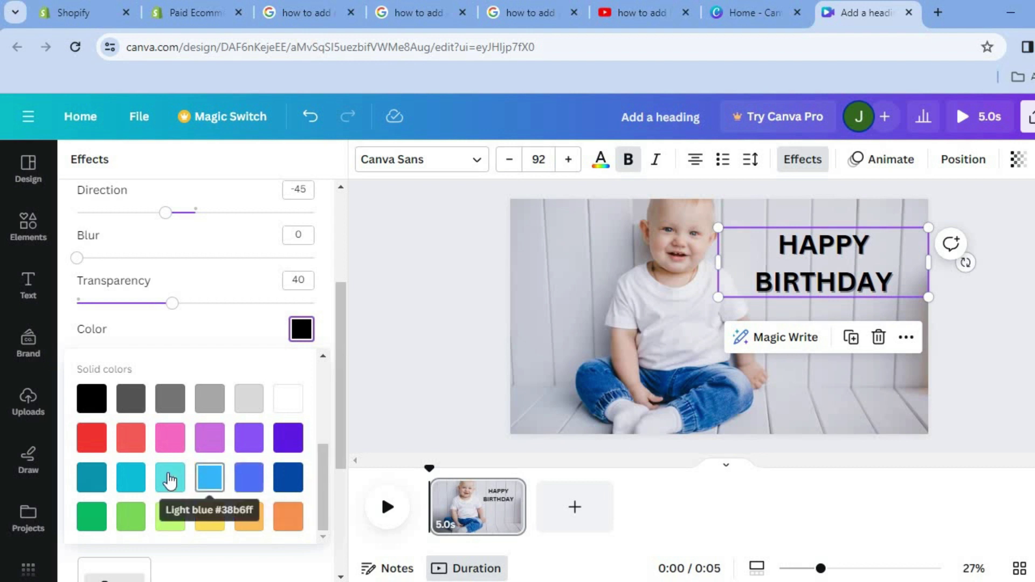
click(134, 482)
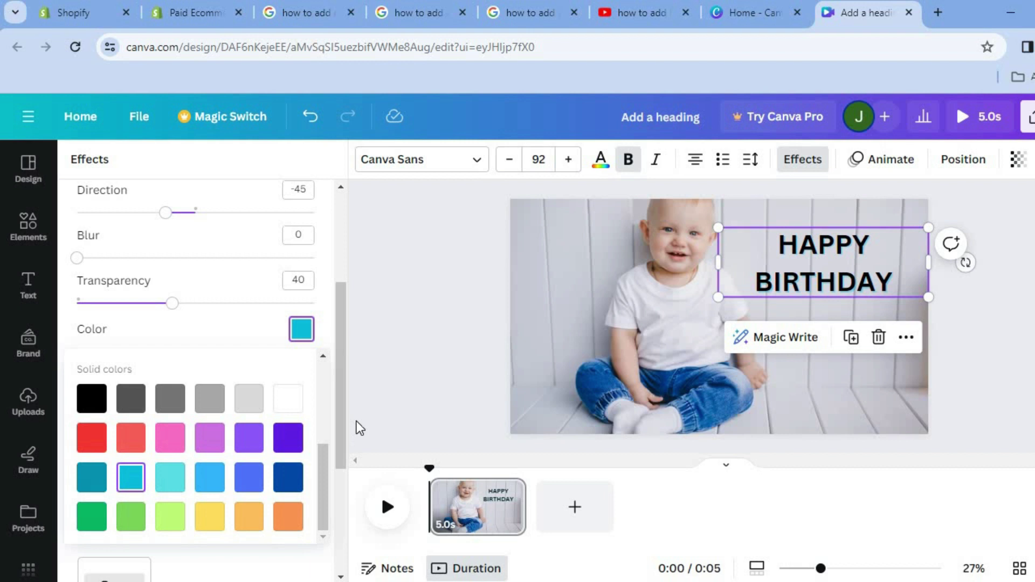
click(292, 437)
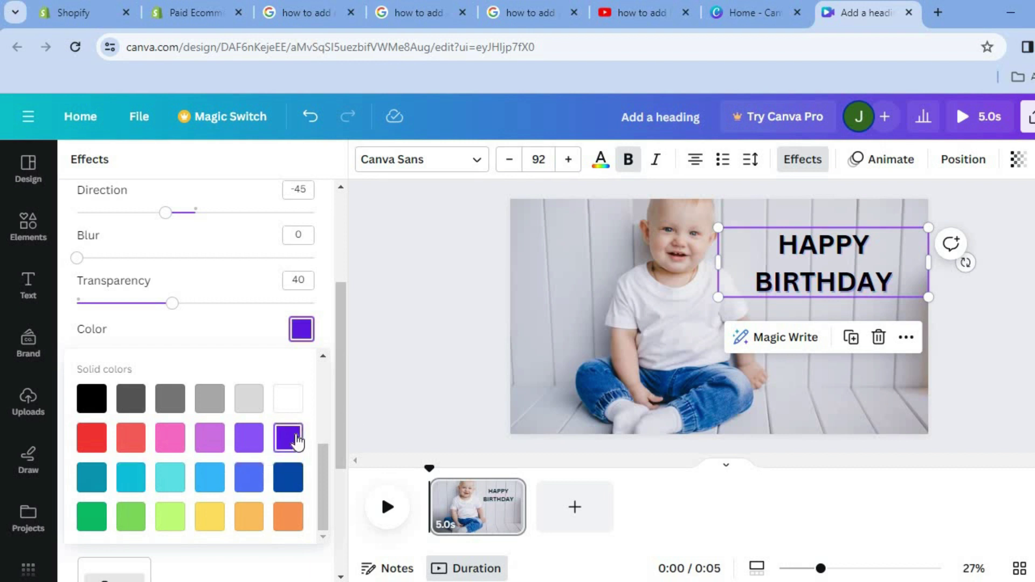
click(247, 488)
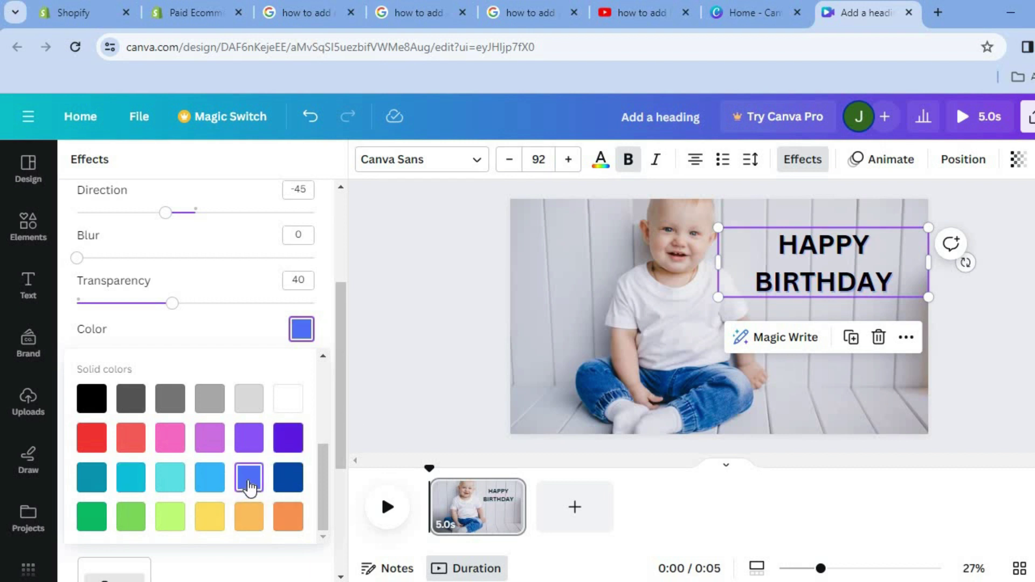
click(890, 161)
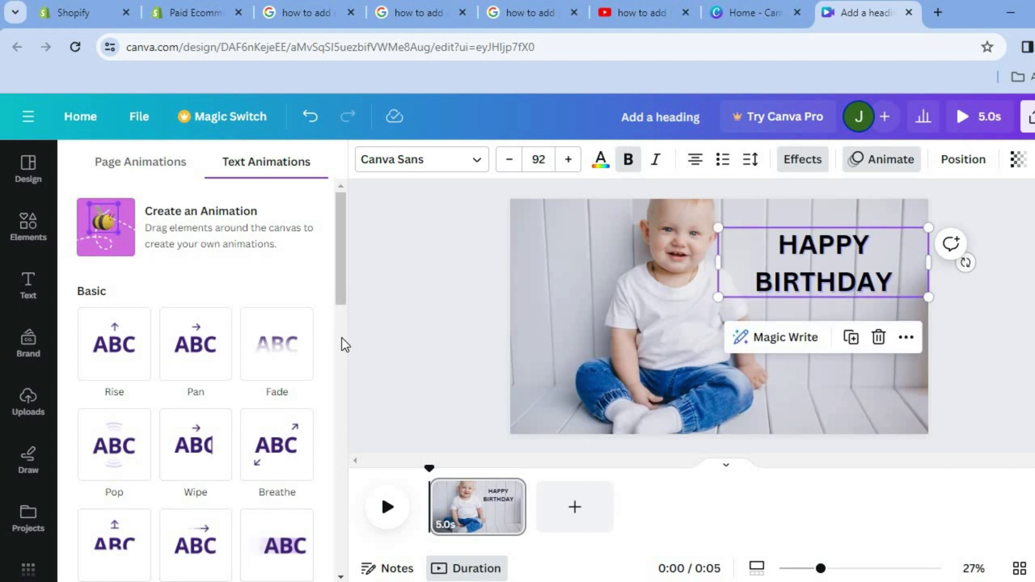
Step: Apply the Typewriter writing animation to the heading, then select the baby photo
scroll(342, 344, down, 5)
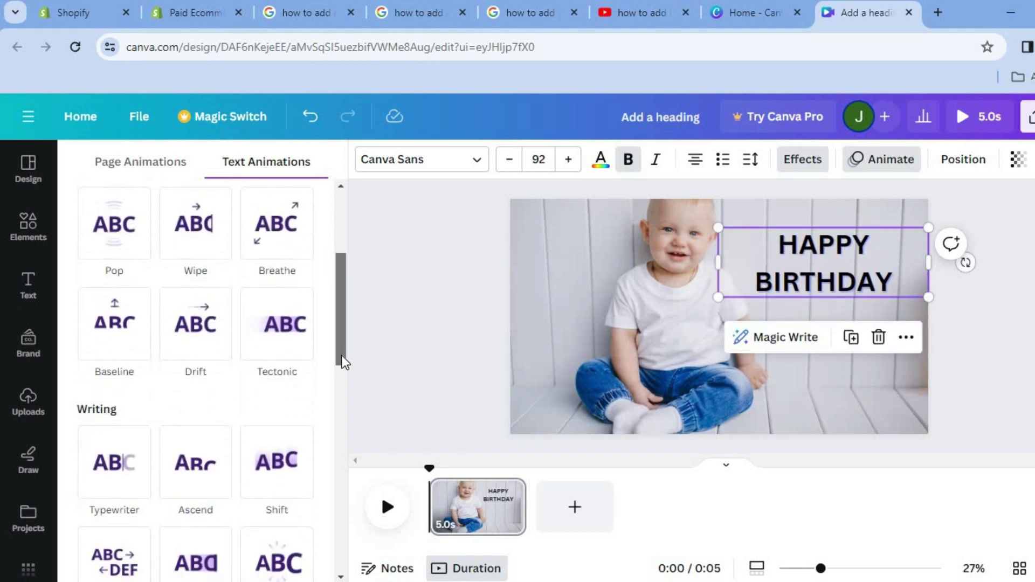
click(120, 441)
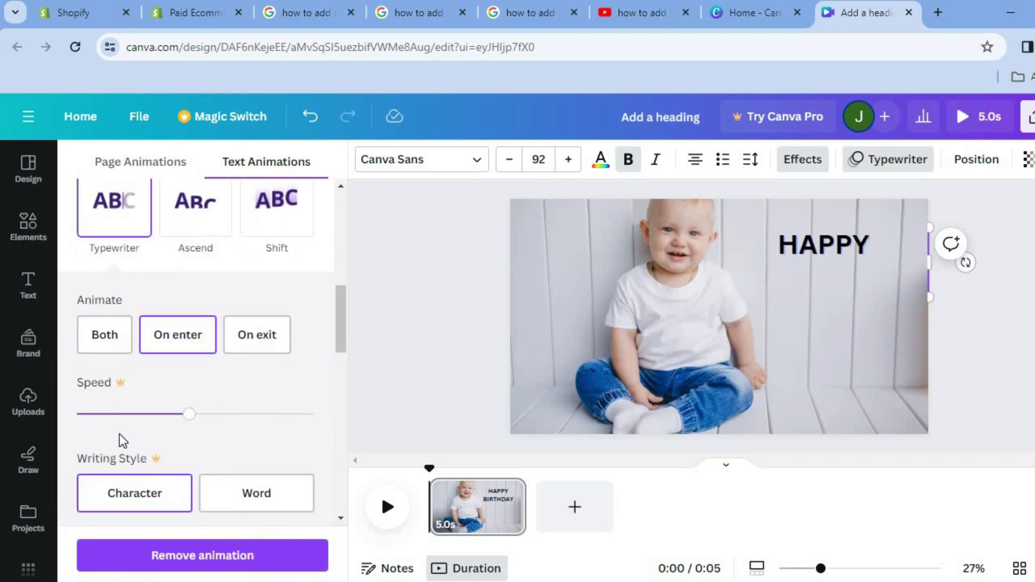
click(726, 381)
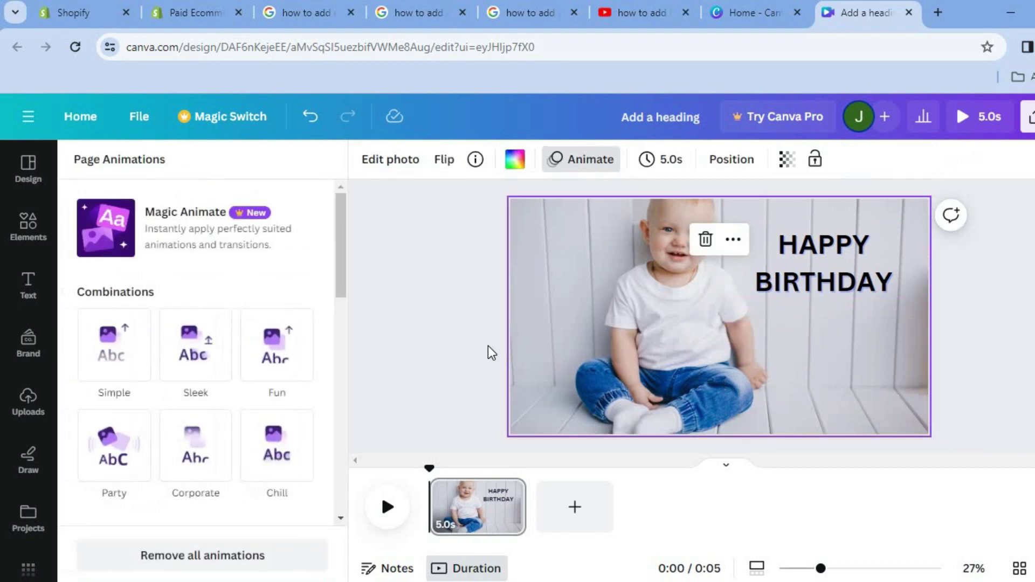
Step: Replace the baby boy search with balloons and show all balloon graphics
click(25, 236)
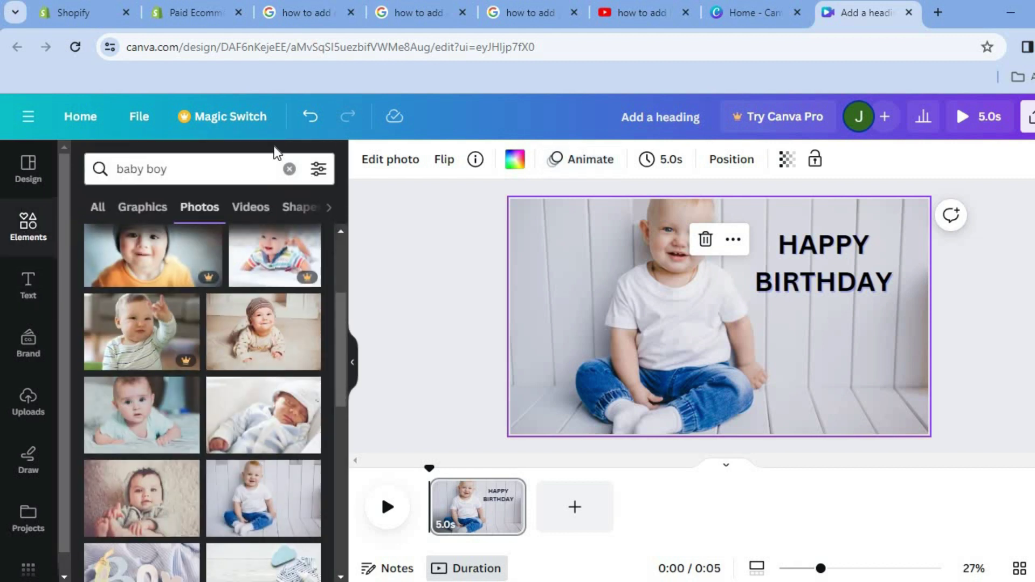
click(289, 168)
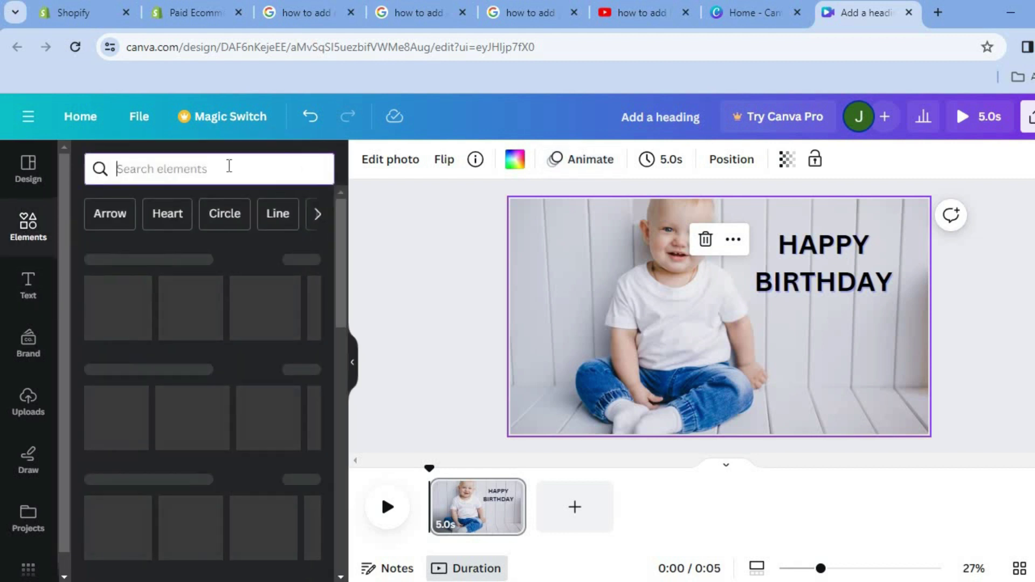
text(BAL)
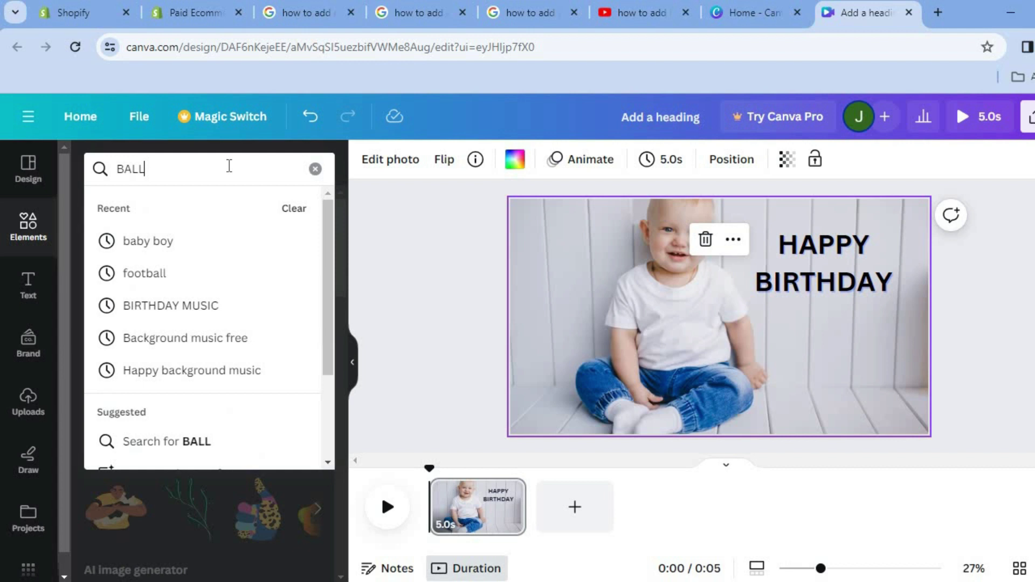
text(L)
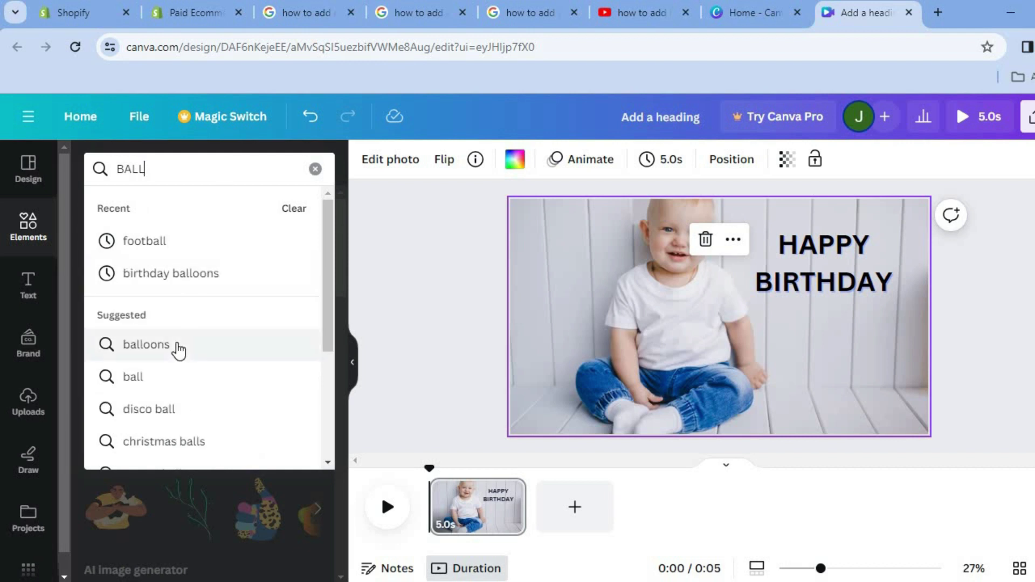
click(176, 345)
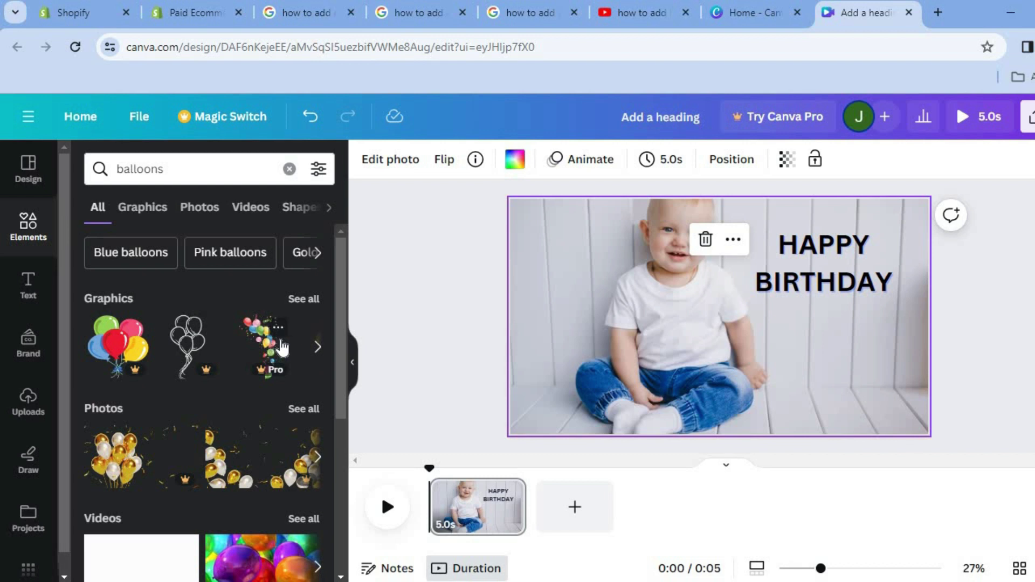
click(312, 300)
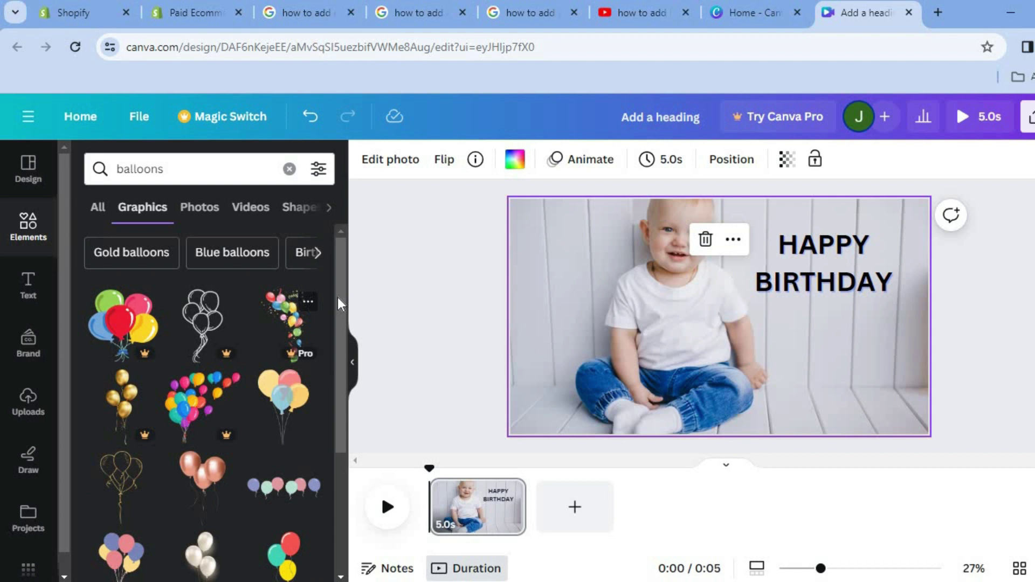
scroll(341, 335, down, 4)
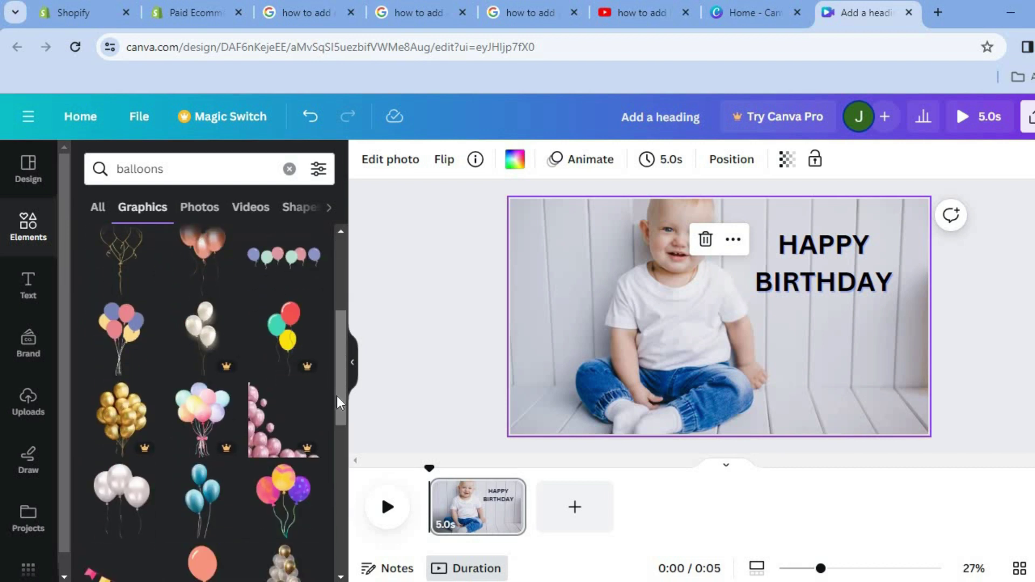
drag(337, 394, 342, 375)
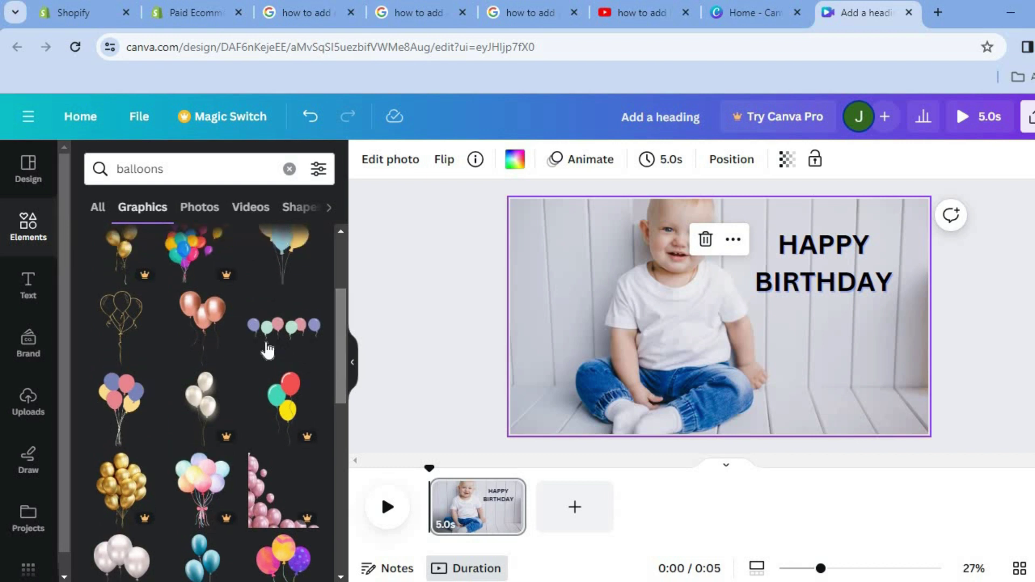
Step: Place the pastel balloon row across the baby's lap and crop it
drag(296, 324, 703, 395)
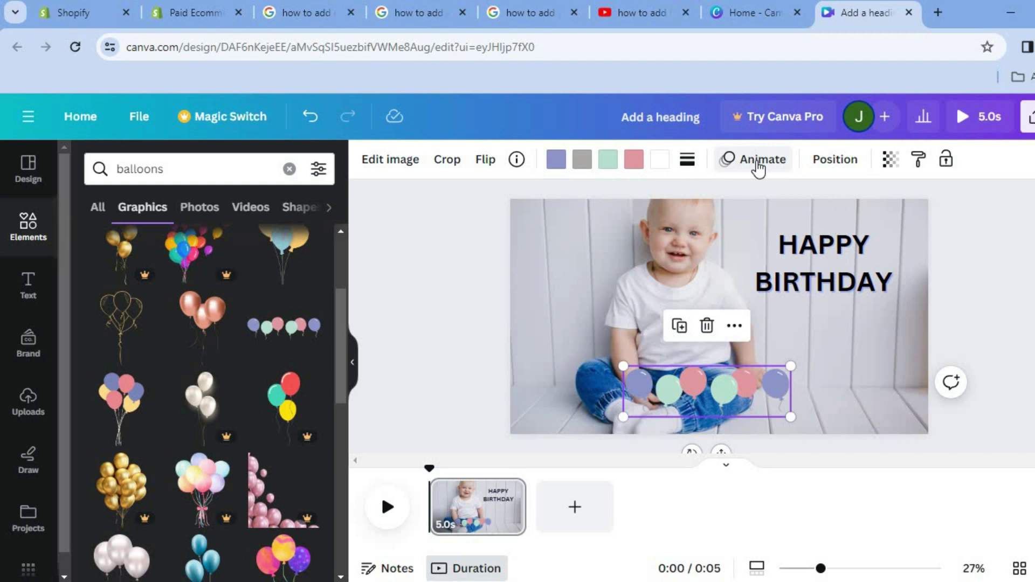
double_click(714, 397)
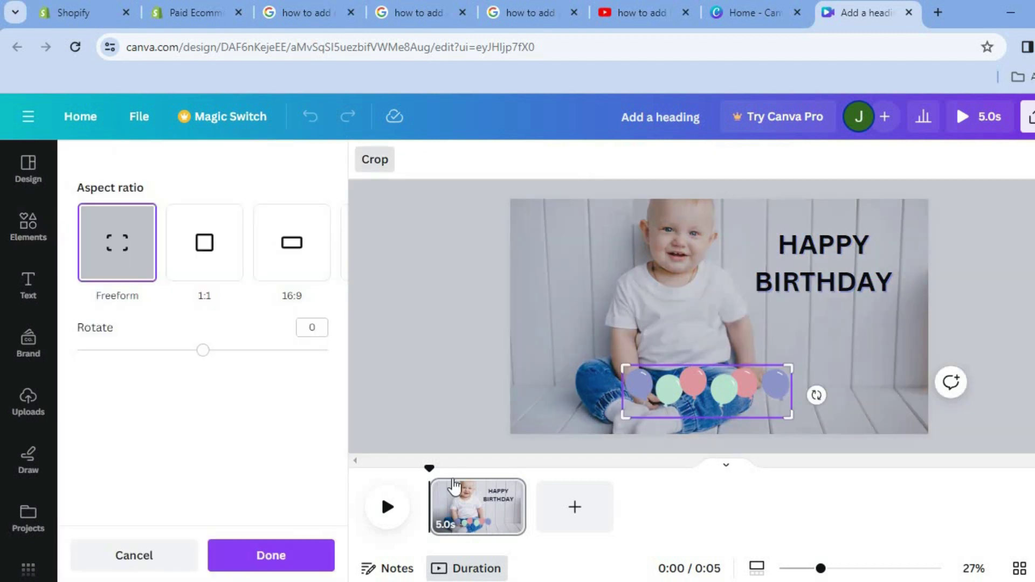
click(268, 559)
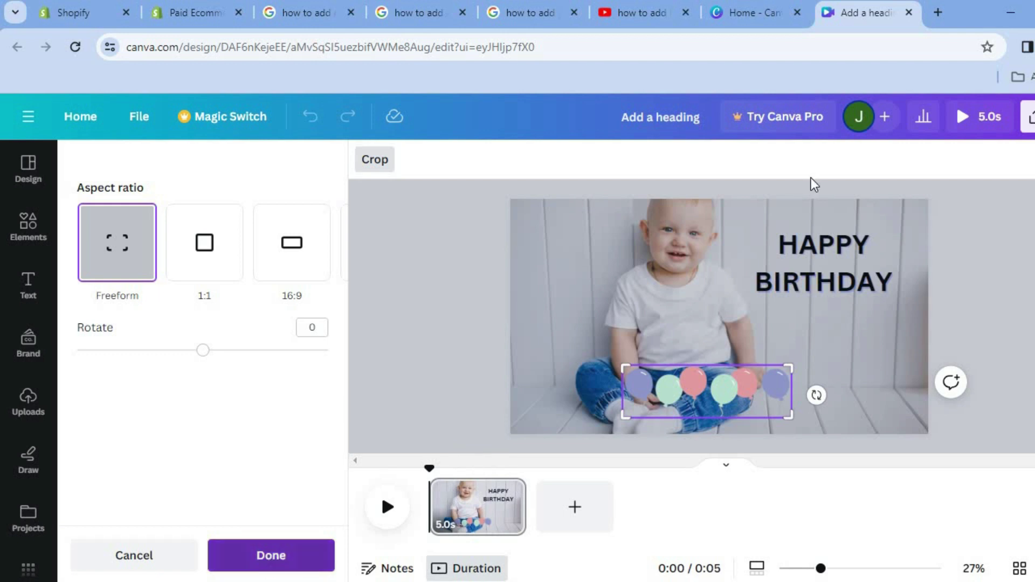
click(769, 158)
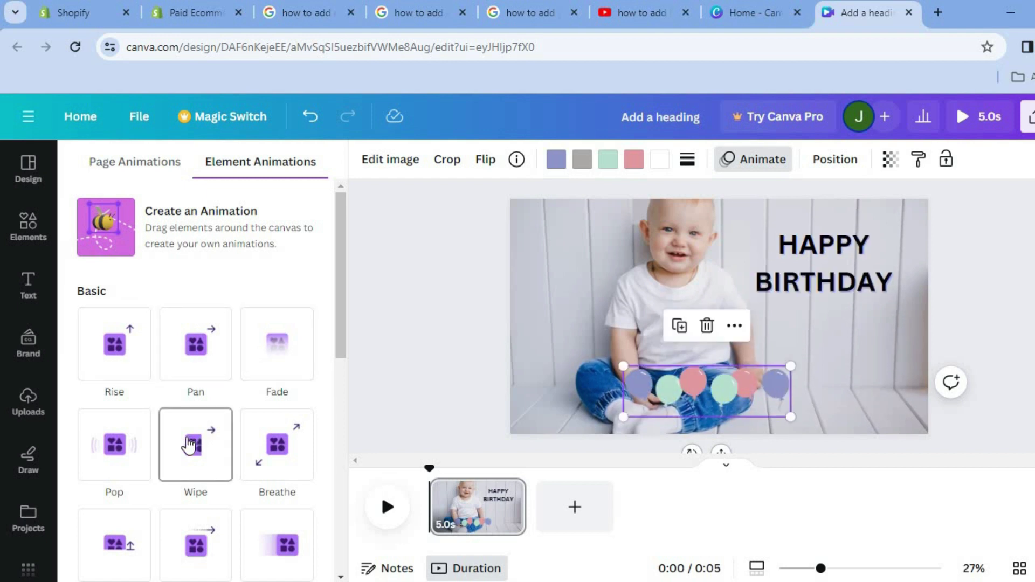
Step: Draw a custom Smooth motion path floating the balloons straight up off the frame
click(103, 231)
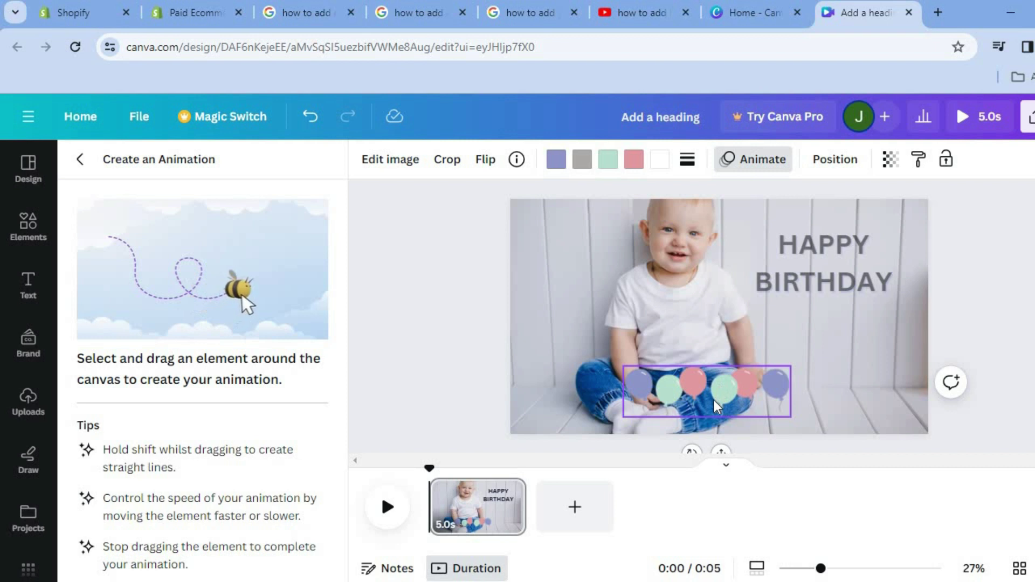
drag(720, 392, 724, 164)
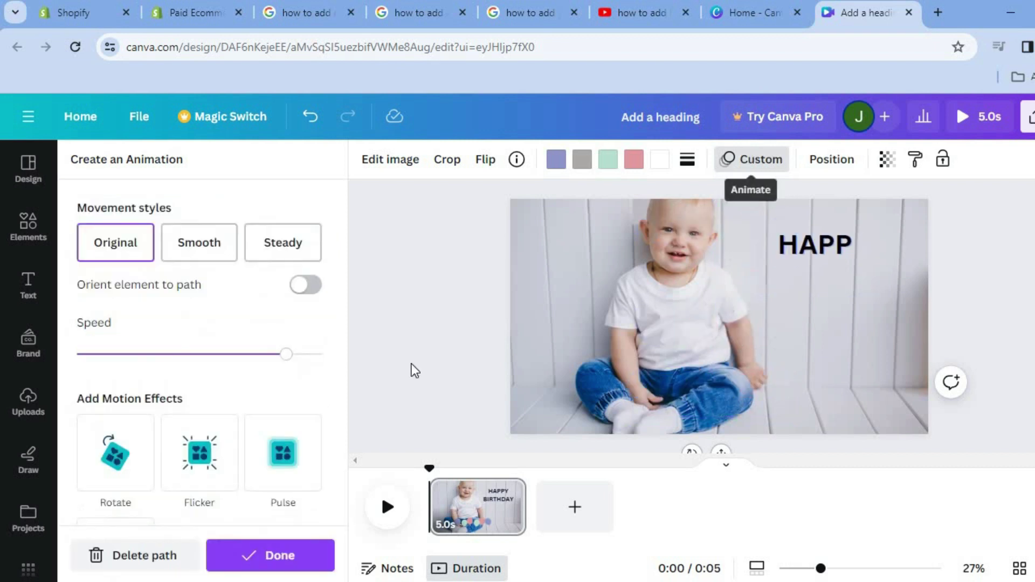
click(205, 253)
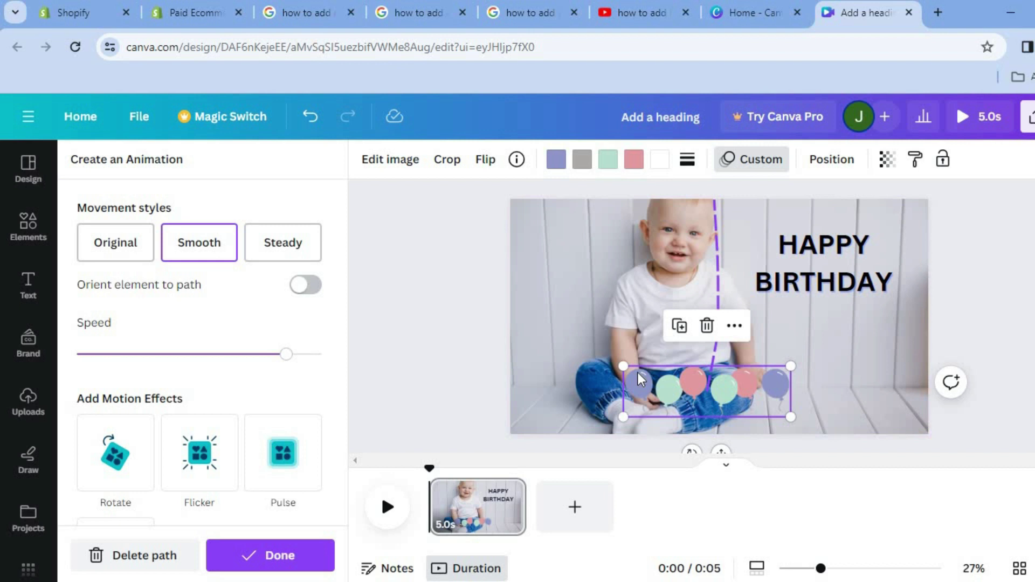
click(276, 561)
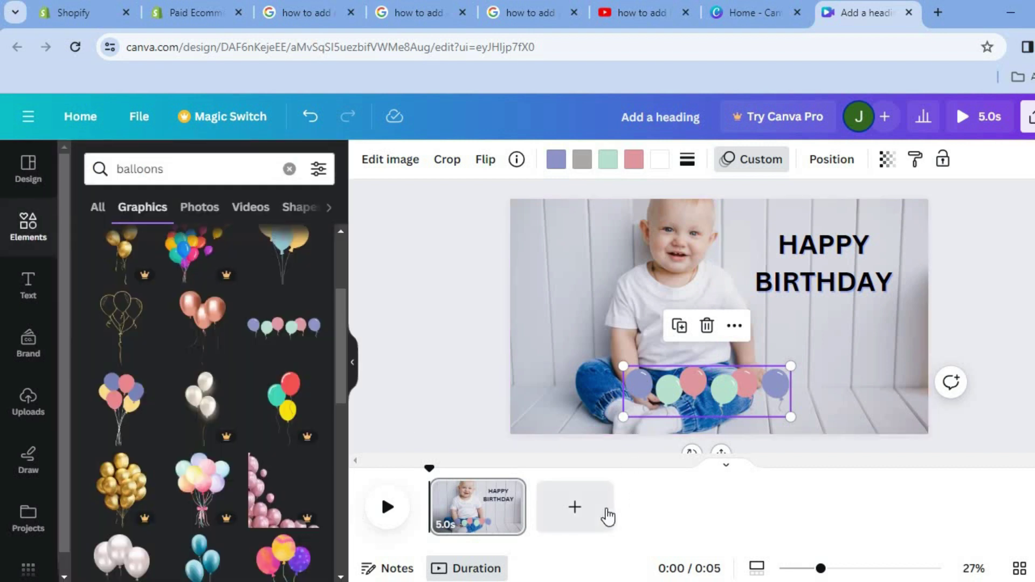
Step: Add a blank second page and look through the uploaded images
click(575, 509)
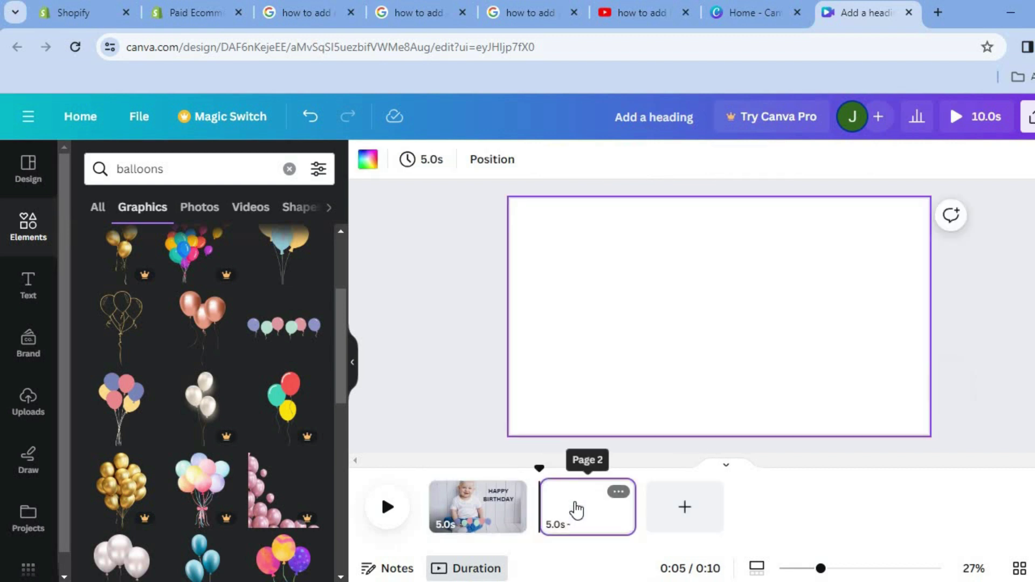
click(37, 395)
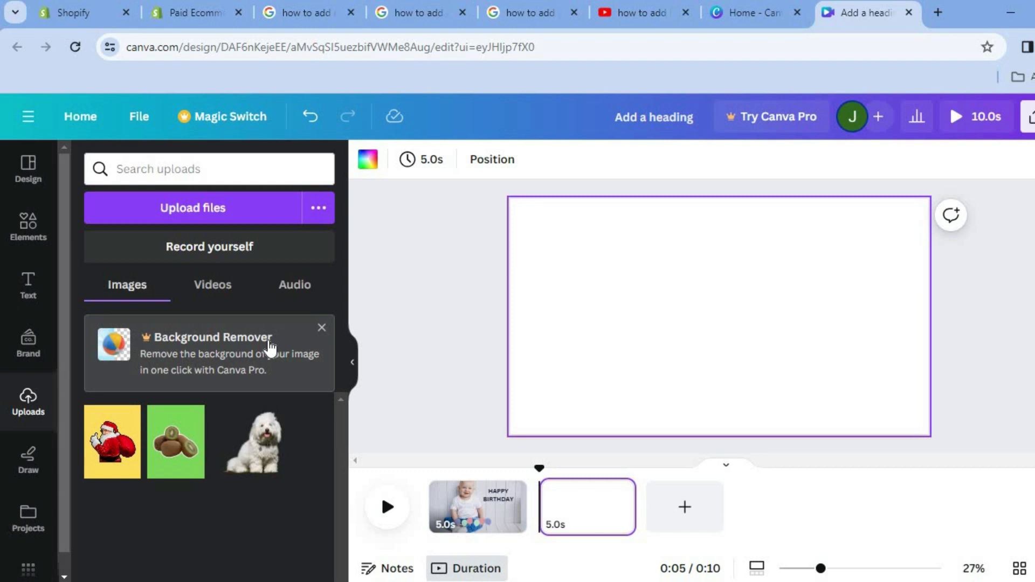
click(28, 229)
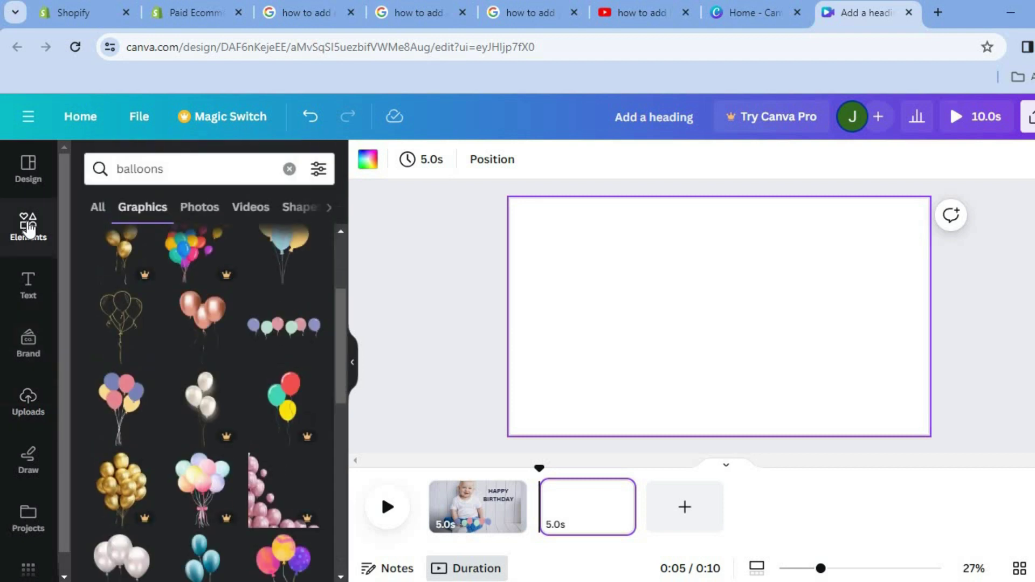
Step: Search grids and apply the one-large-left, two-stacked-right three-cell grid
click(289, 169)
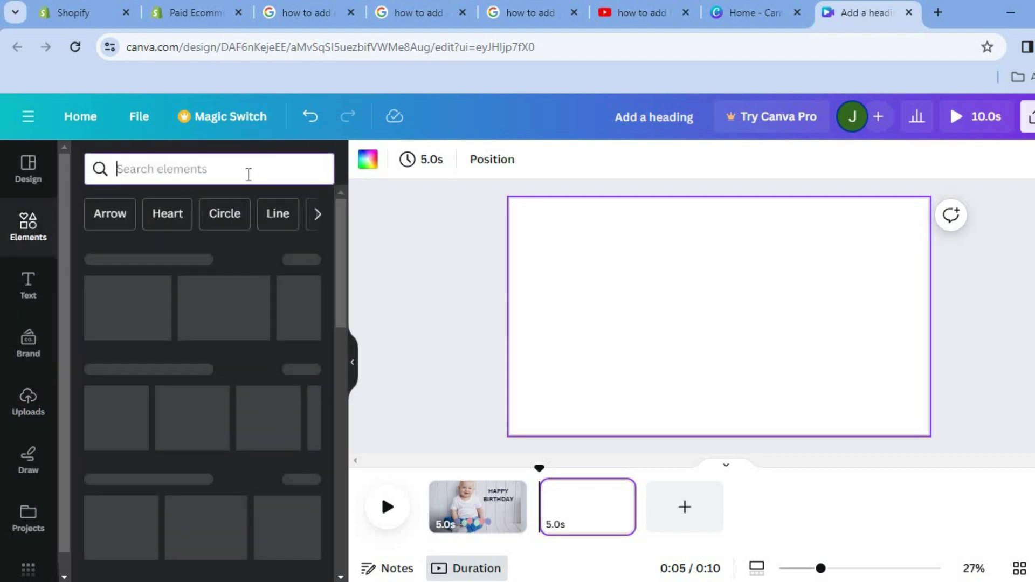
text(G)
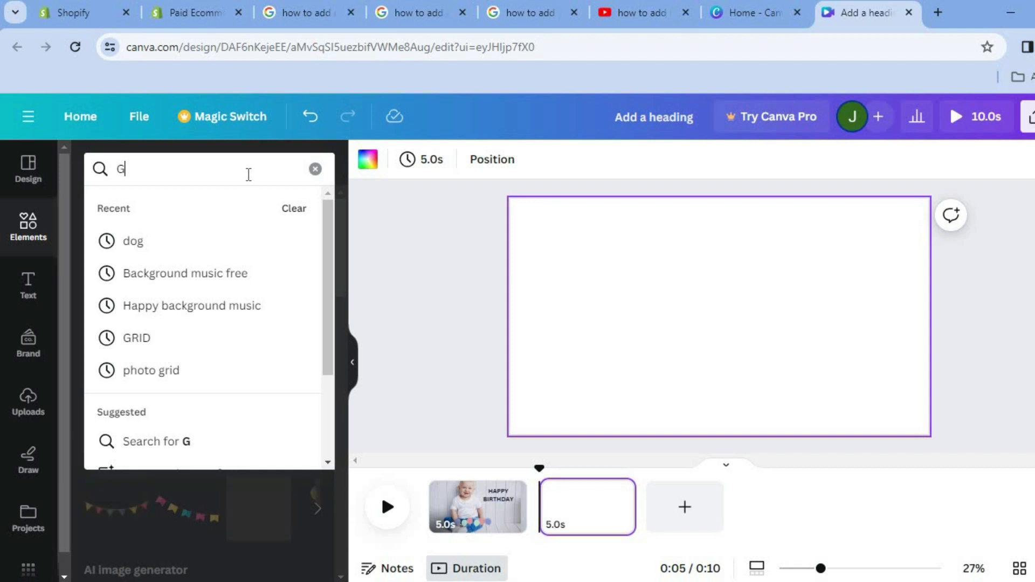
click(211, 338)
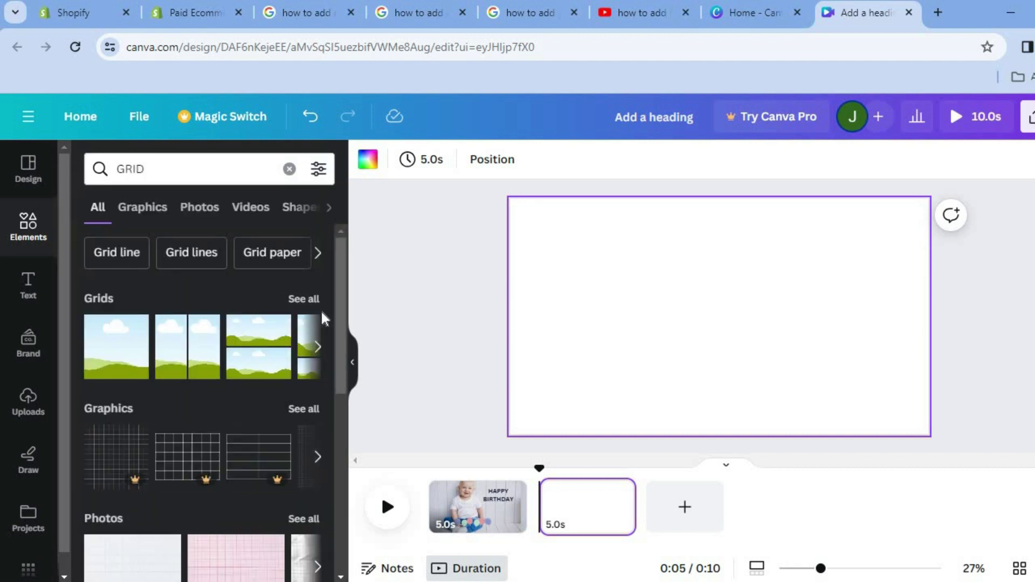
click(300, 299)
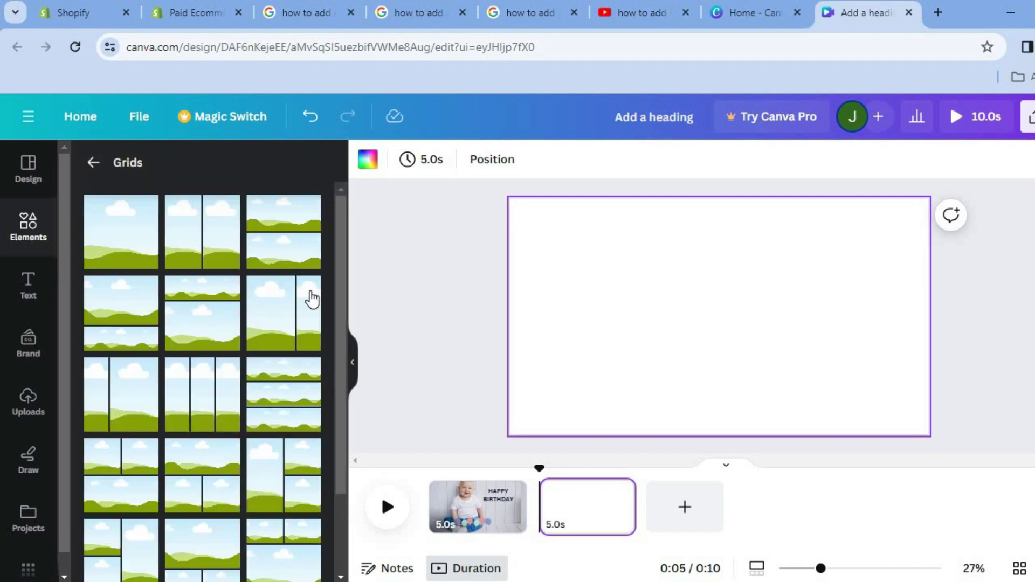
drag(341, 263, 344, 345)
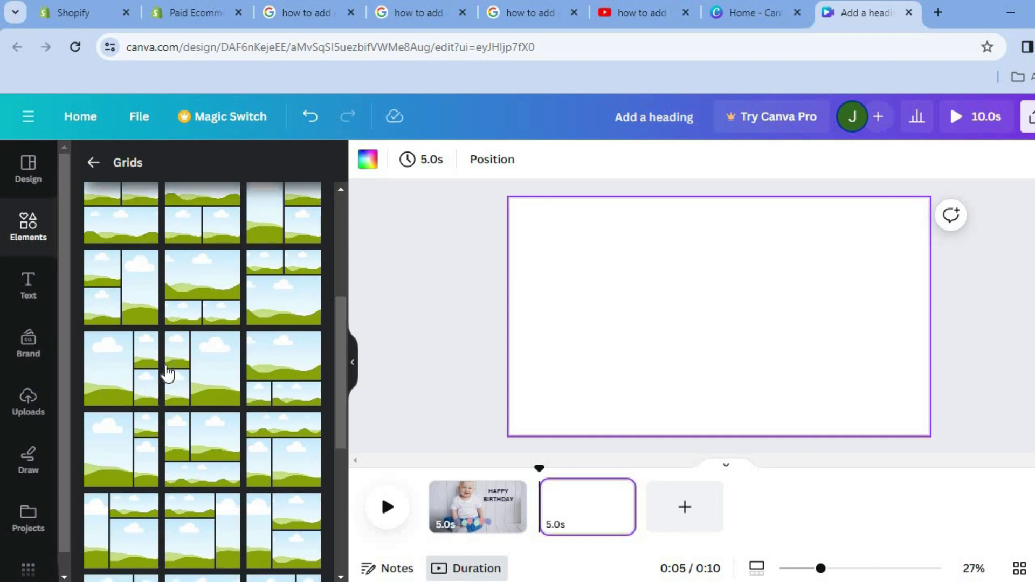
click(124, 377)
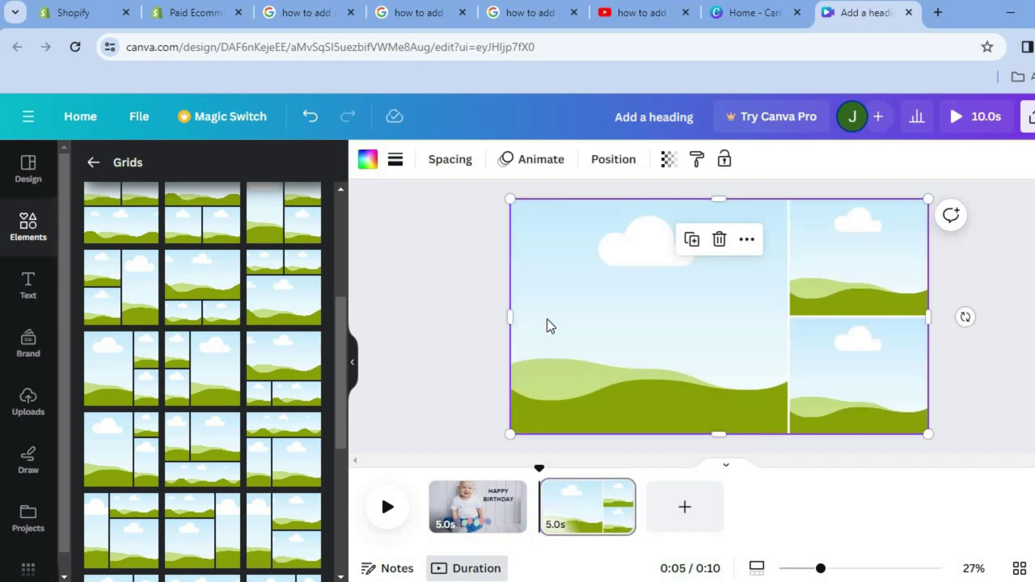
Step: Replace the GRID search with baby boy and show all the photos
click(94, 163)
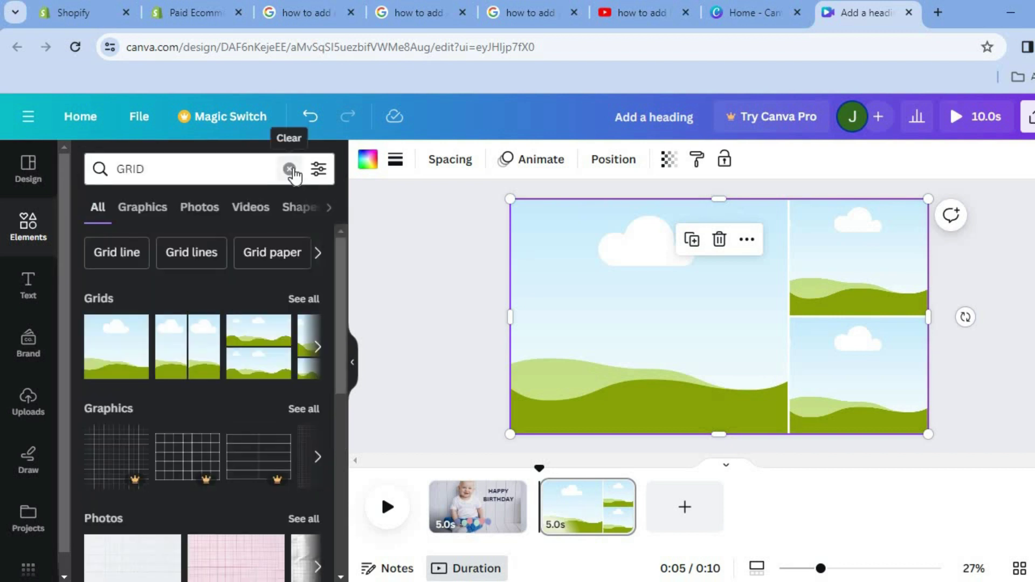
click(291, 169)
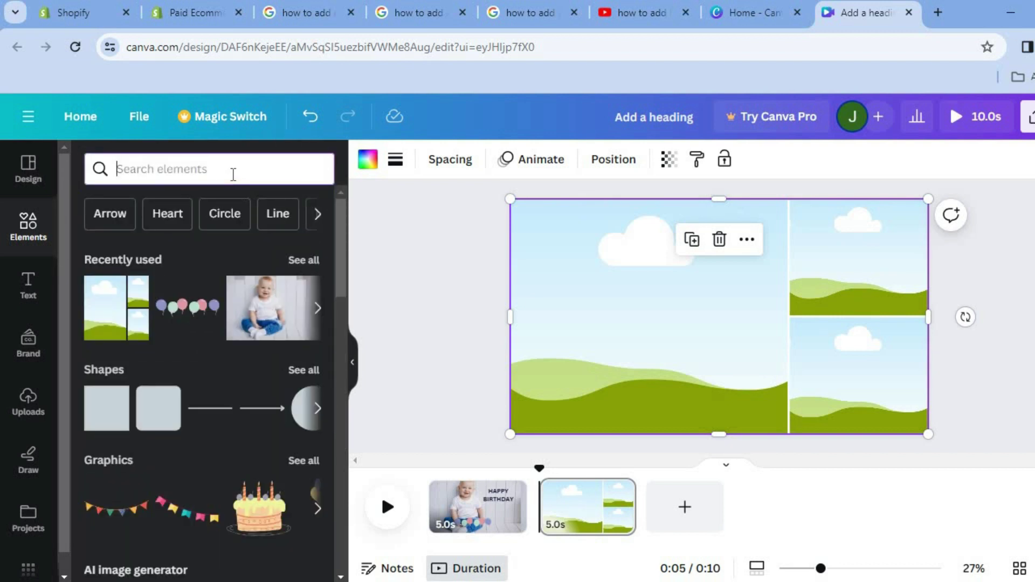
text(B)
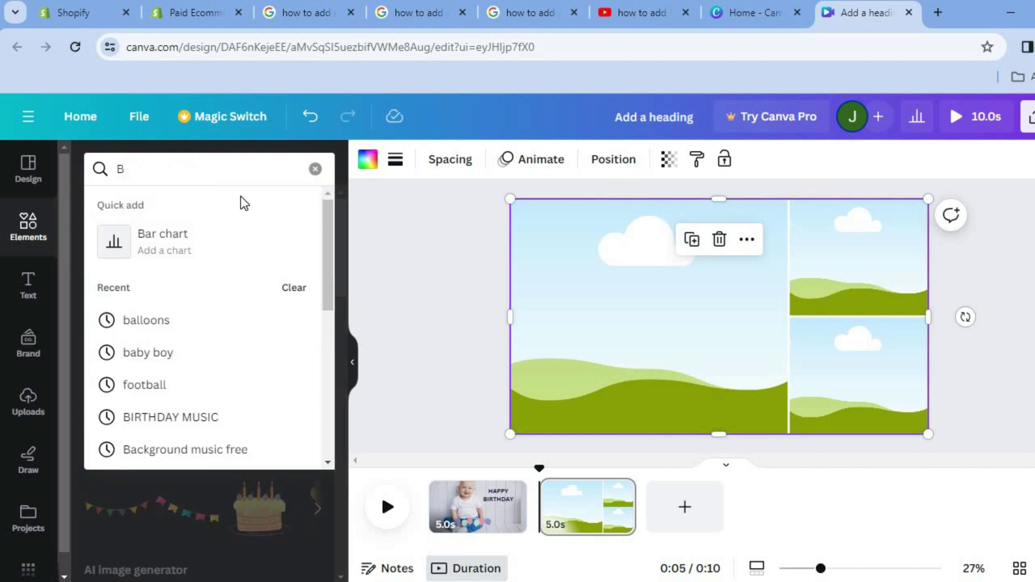
click(174, 345)
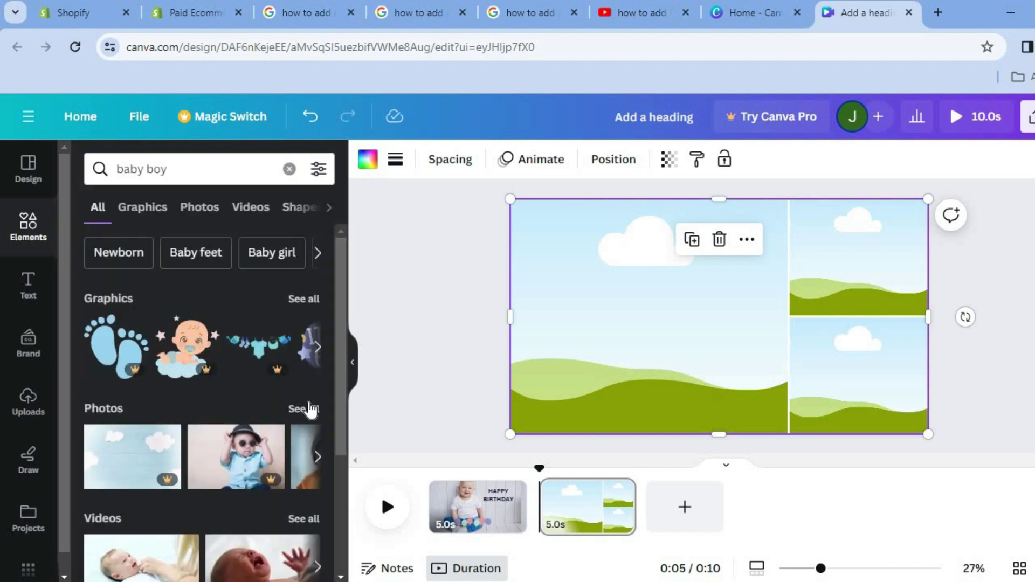
click(304, 408)
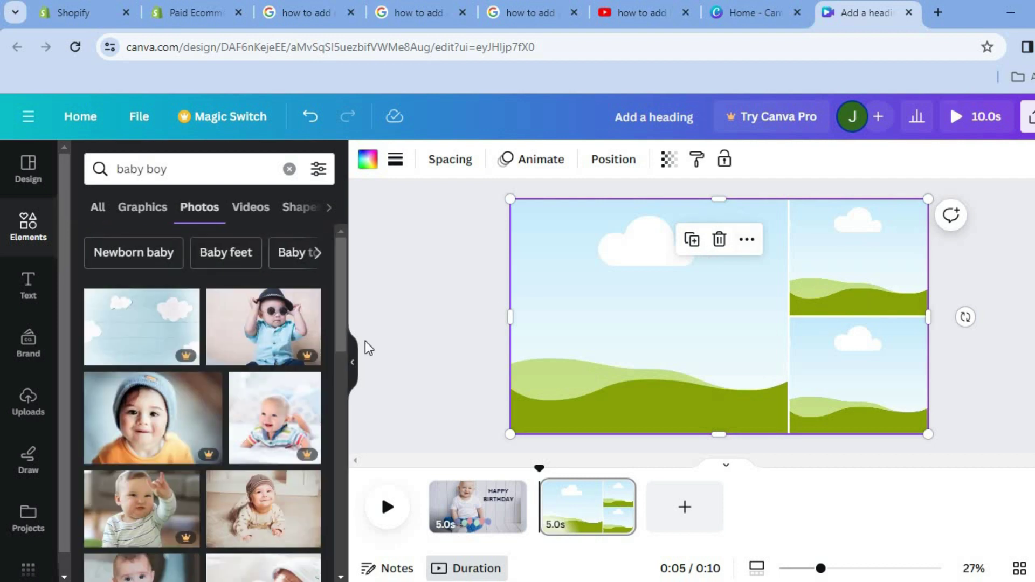
drag(341, 318, 331, 377)
Step: Drop the smiling, sleeping and a third baby photo into the three grid cells
drag(258, 341, 561, 332)
drag(261, 403, 844, 273)
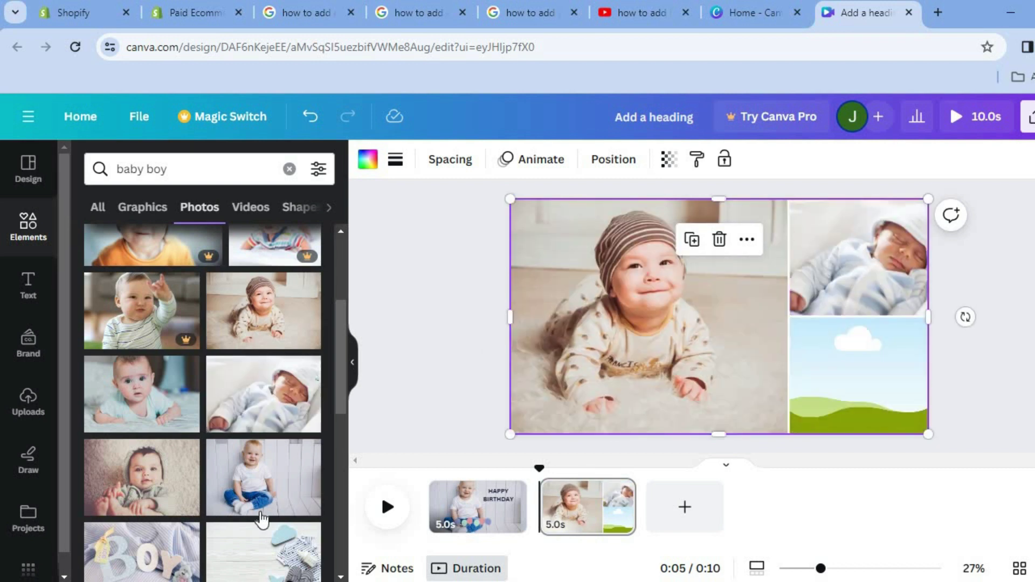
drag(169, 489, 912, 366)
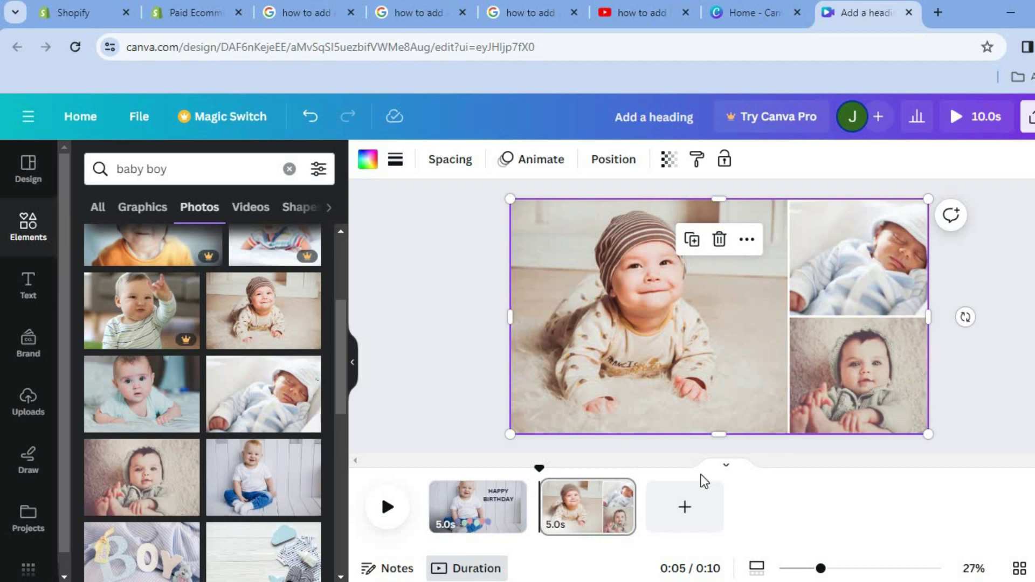
Step: Add a blank 5-second third page after the photo-grid page
click(681, 508)
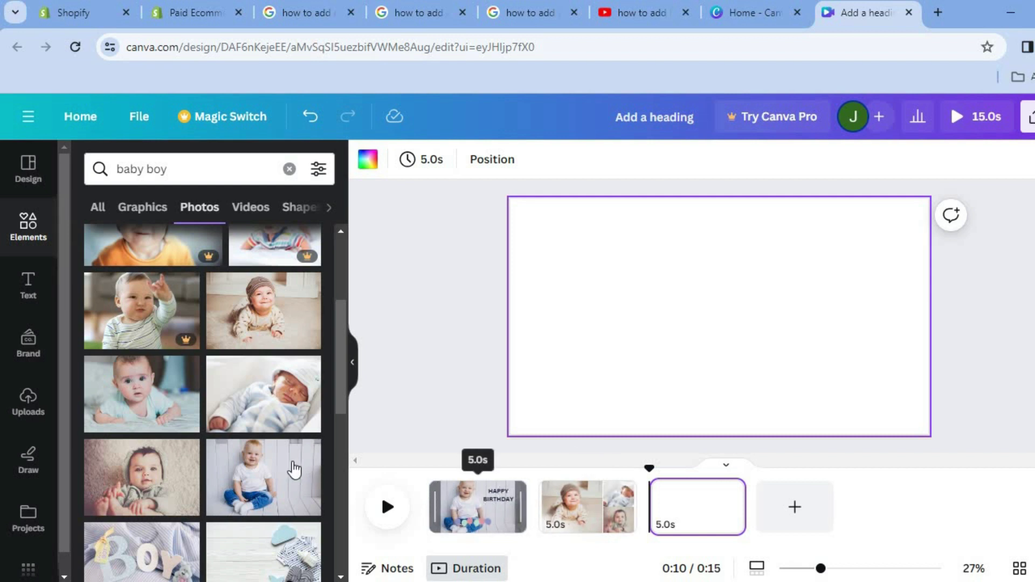
Step: Look through the uploaded audio tracks, then return to stock elements
click(13, 404)
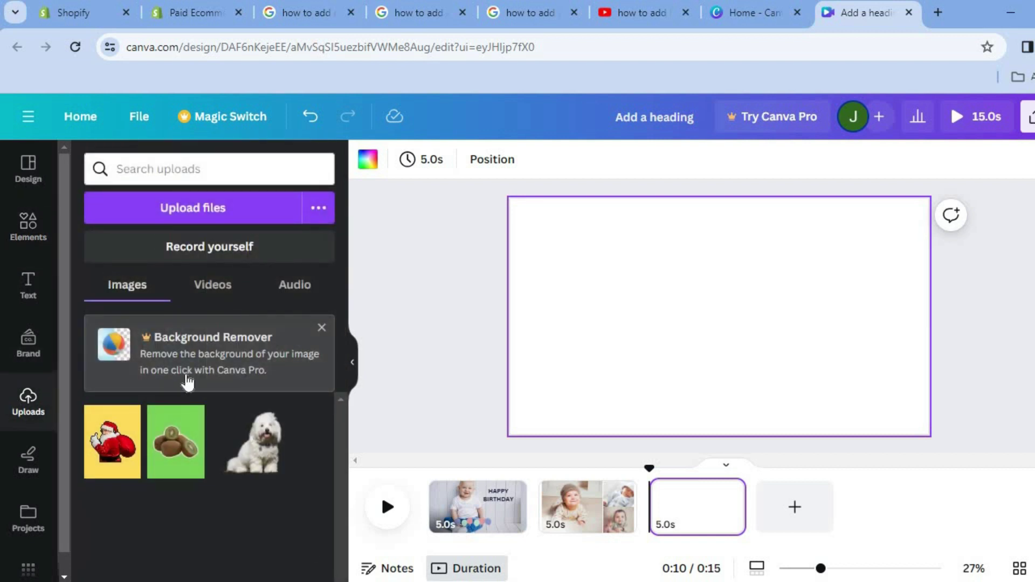
click(296, 287)
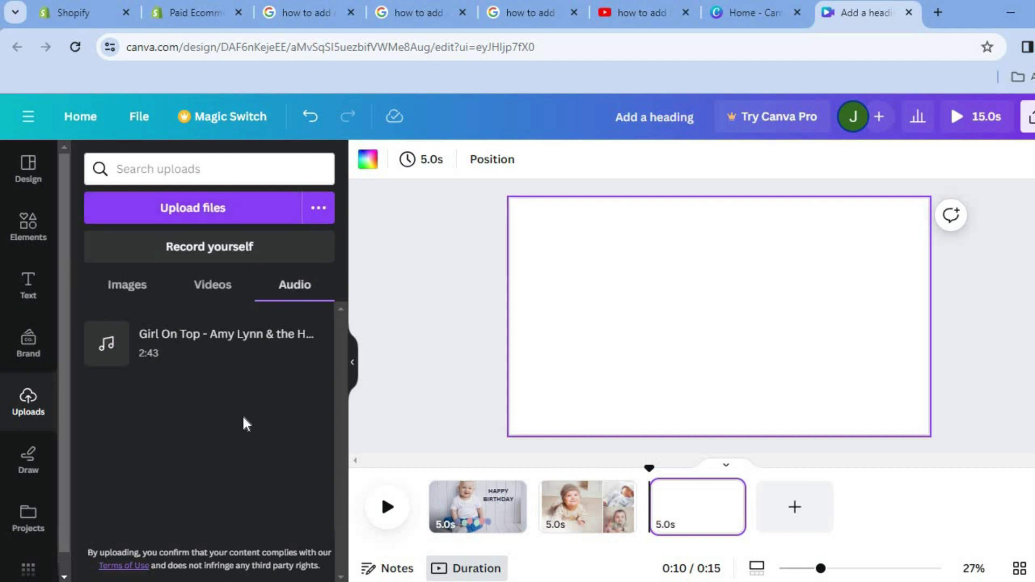
click(42, 239)
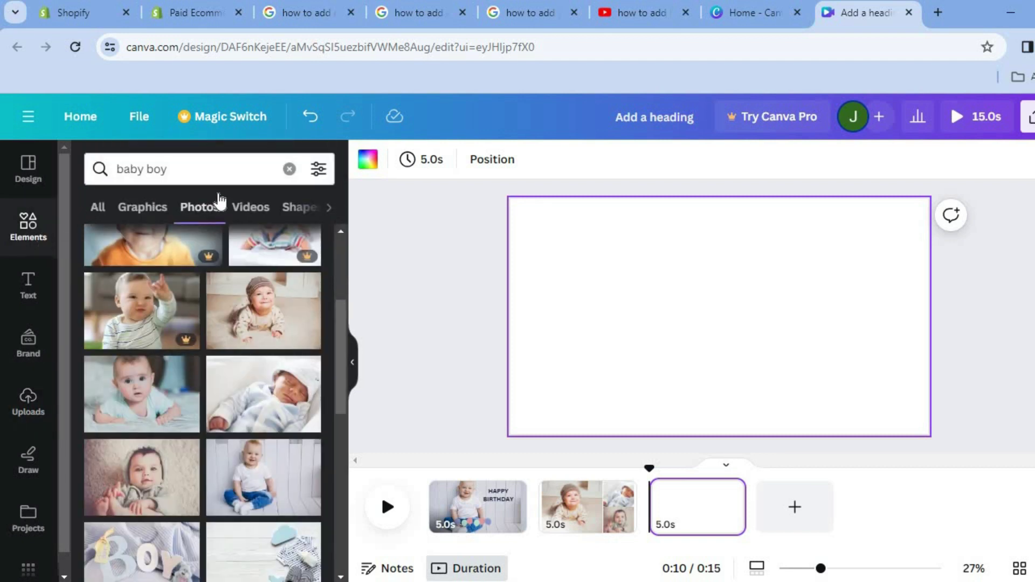
Step: Search audio for 'BIRTHDAY MUSIC' and add the Happy Birthday Party Song
click(289, 170)
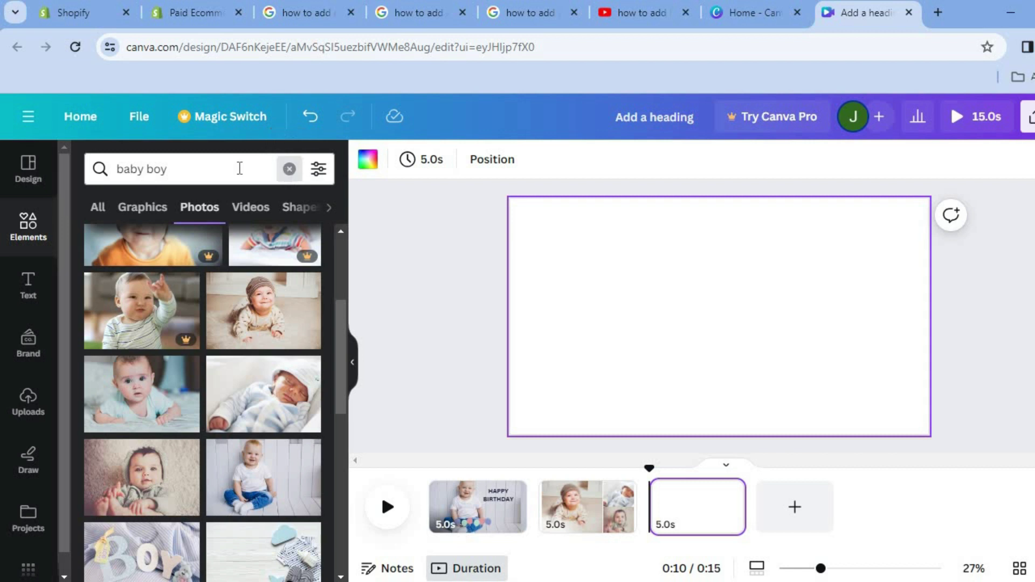
text(BIRT)
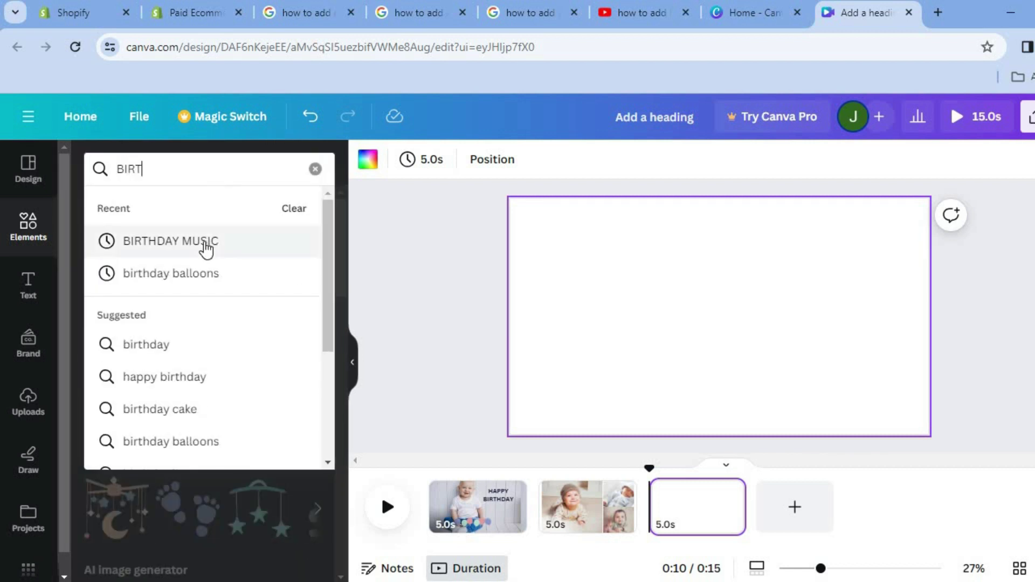
click(205, 241)
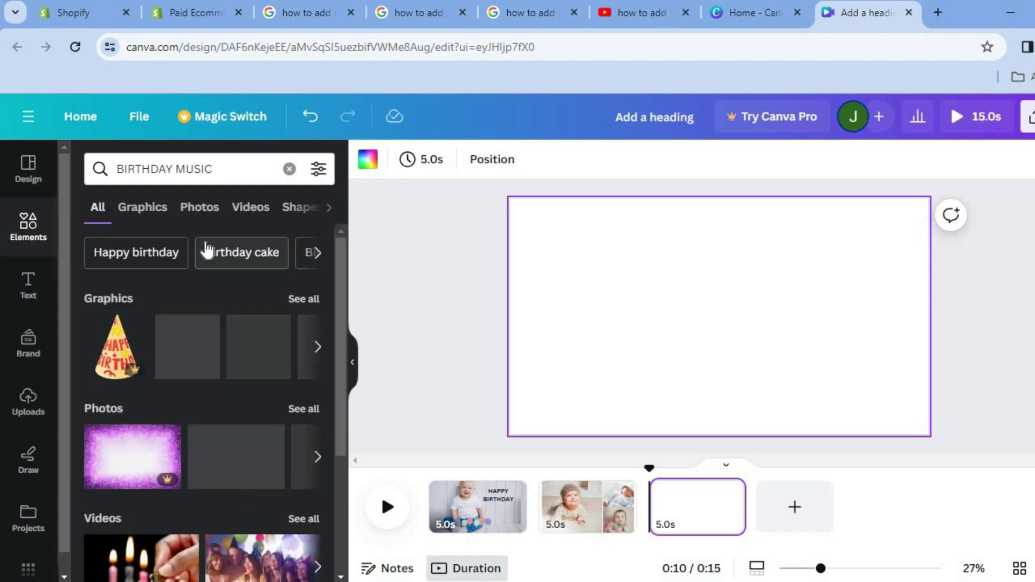
click(329, 208)
click(263, 211)
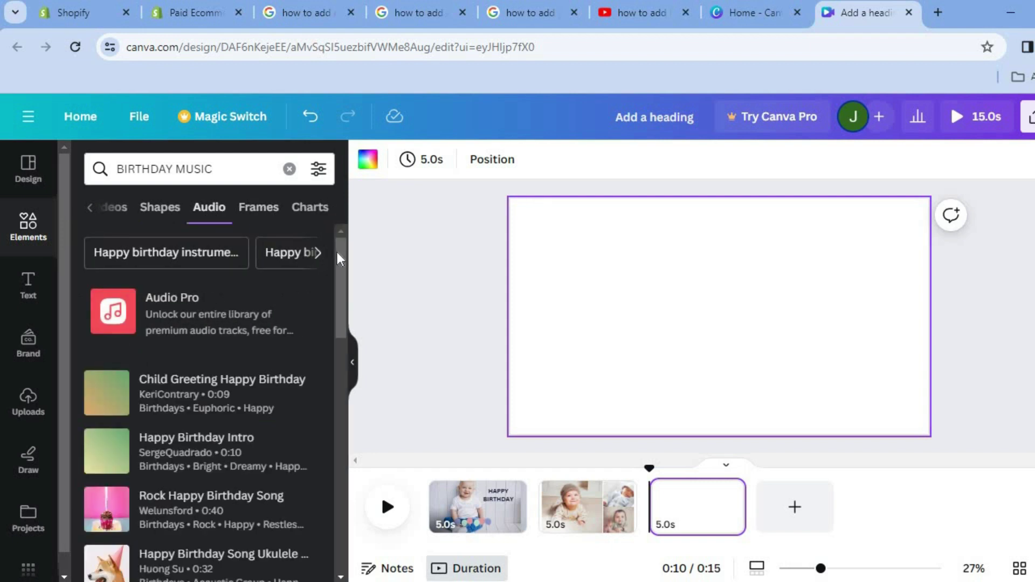
drag(337, 256, 336, 327)
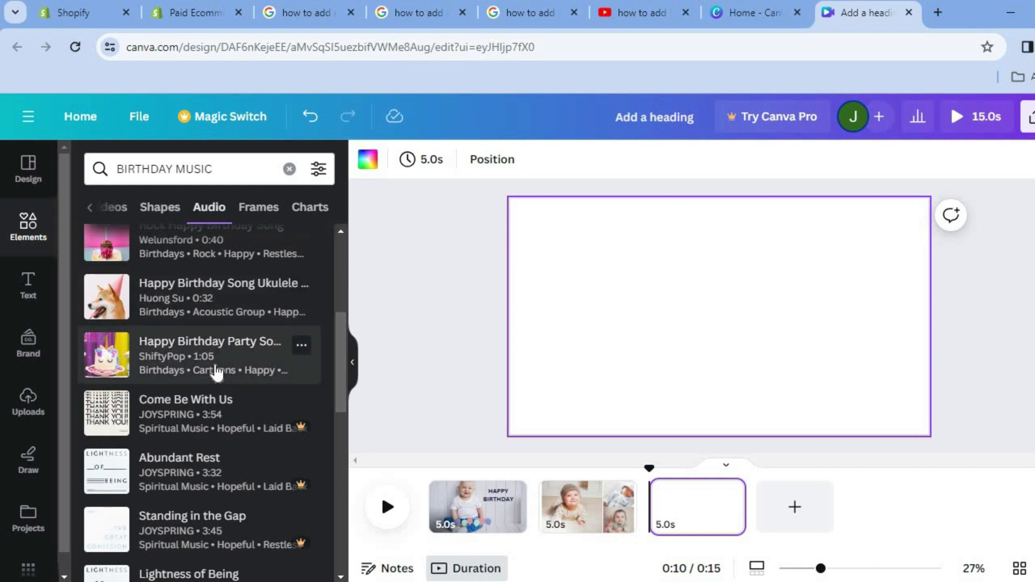
click(216, 372)
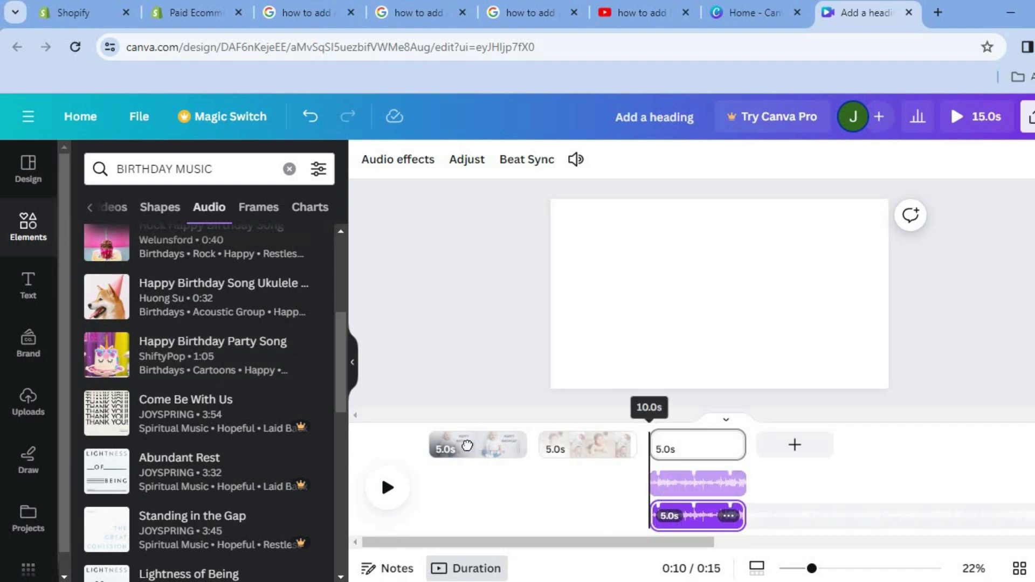
Step: Stretch the birthday song clip so it starts at the beginning of the timeline
drag(647, 422, 420, 435)
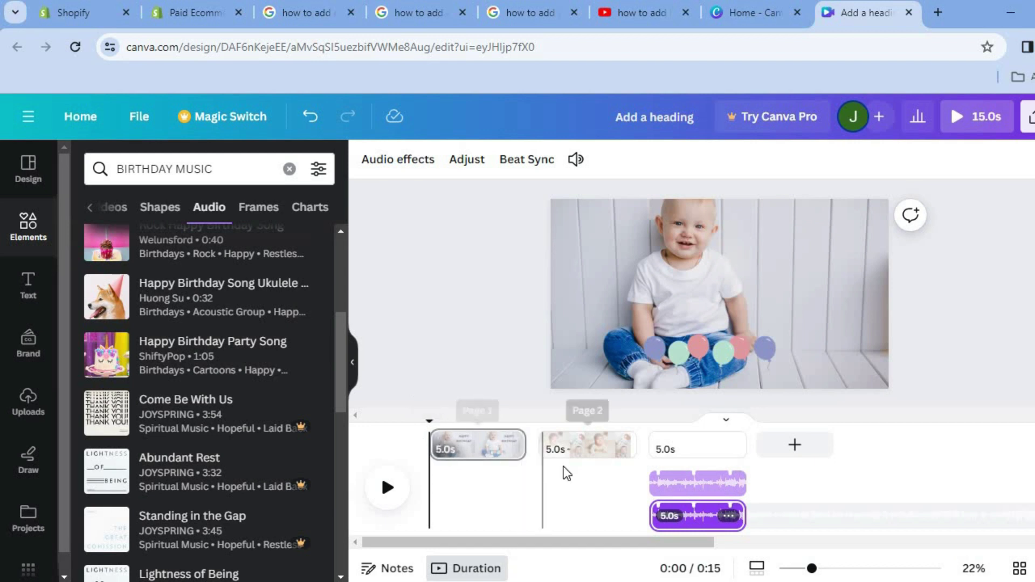
drag(702, 518, 458, 487)
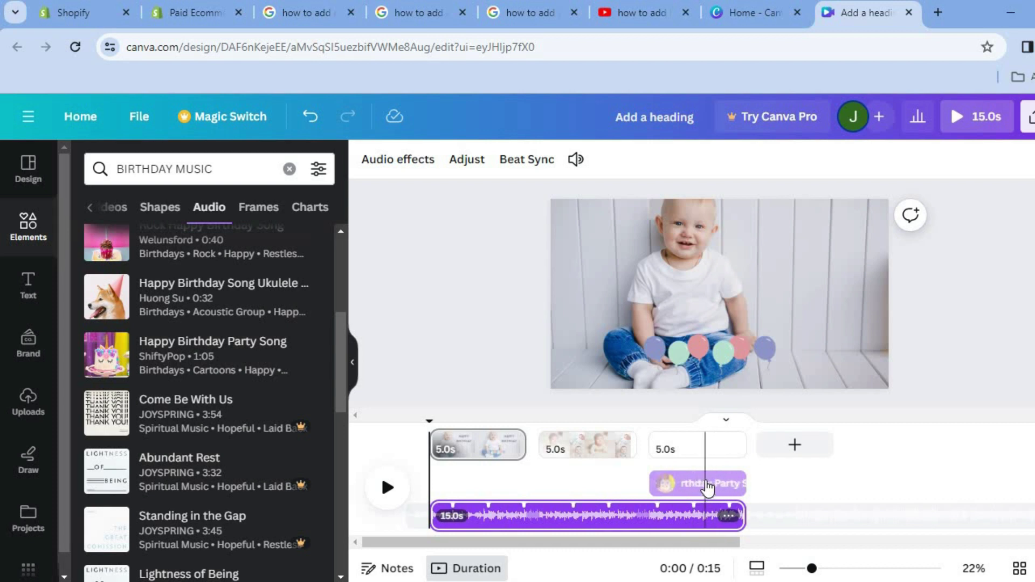
click(705, 487)
drag(647, 476, 412, 492)
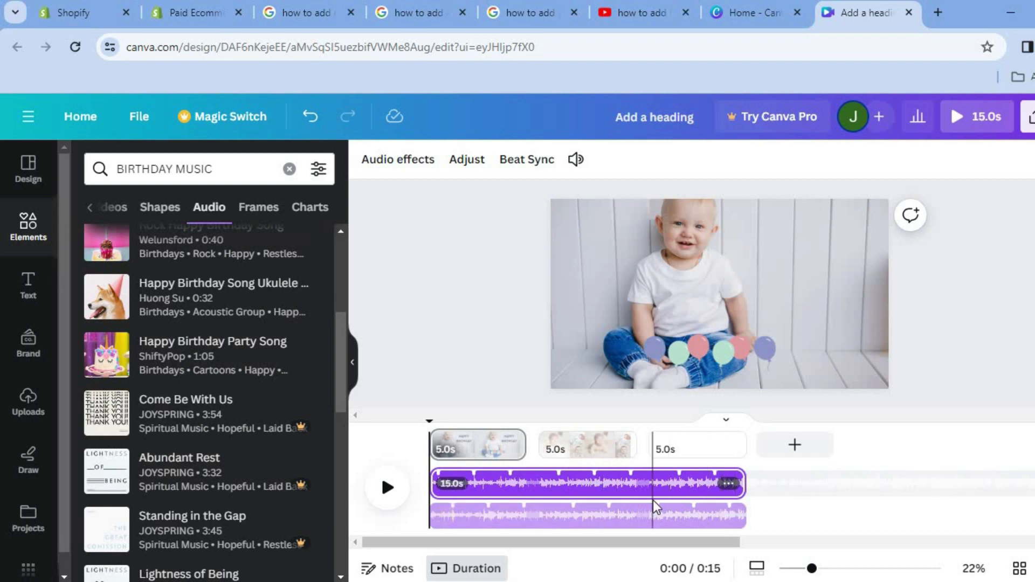
Step: Delete the duplicate song track, leaving one track spanning all 15 seconds
click(622, 521)
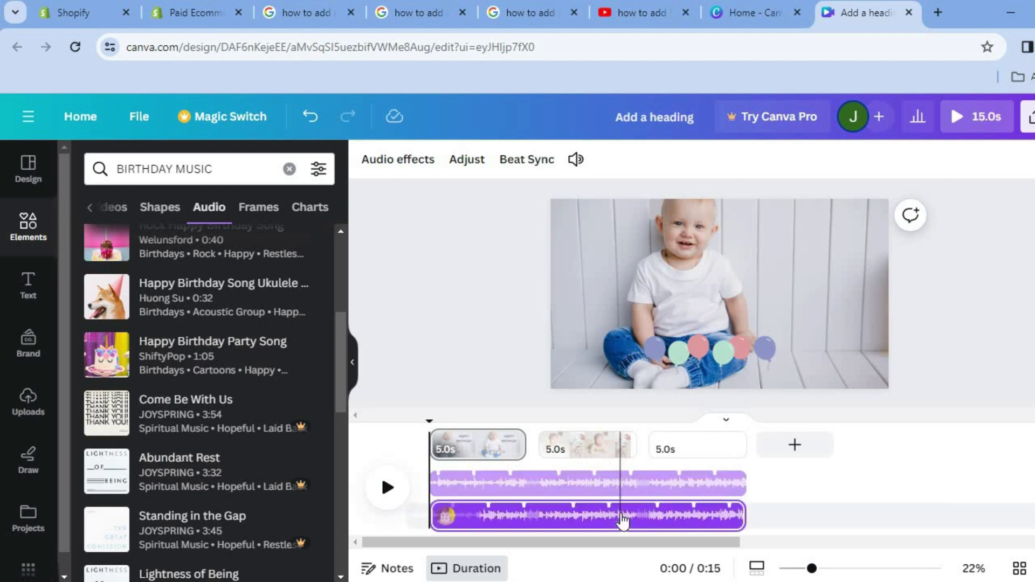
click(733, 517)
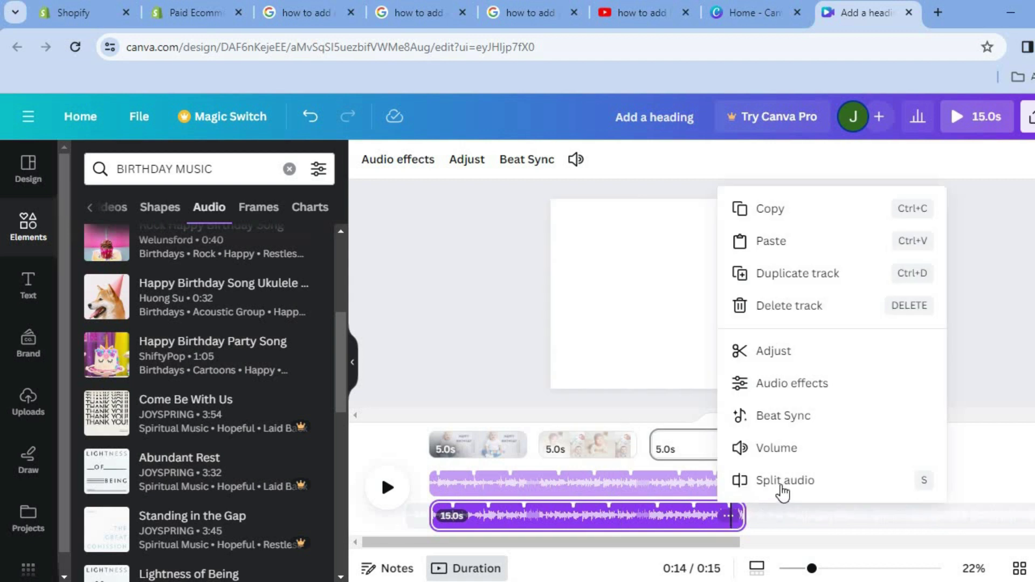
click(786, 313)
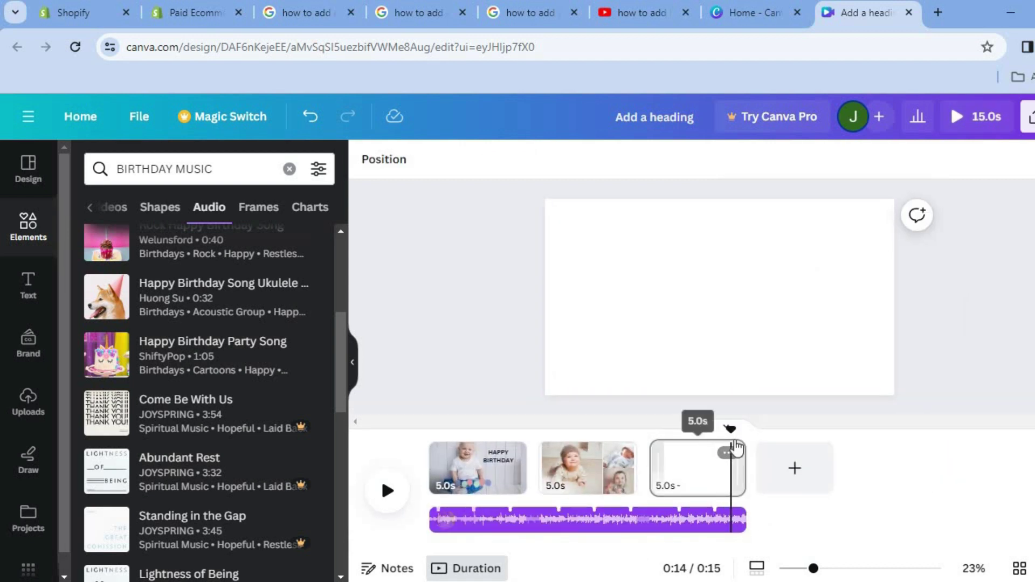
drag(730, 431, 430, 430)
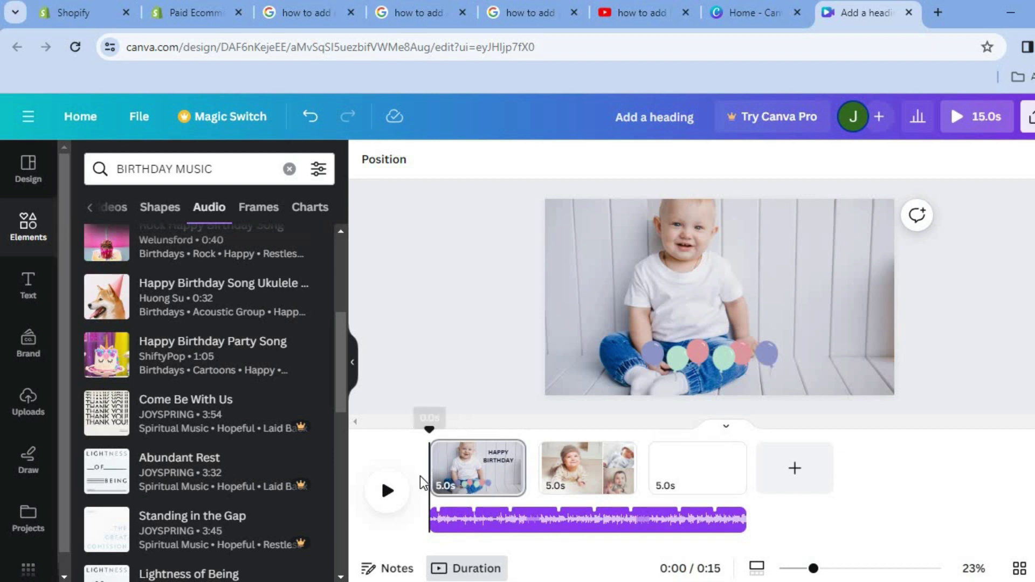
Step: Insert a 1-second Color Wipe transition between pages one and two
mouse_move(514, 478)
mouse_down()
mouse_move(536, 480)
mouse_move(538, 522)
mouse_move(548, 501)
mouse_move(534, 486)
mouse_up()
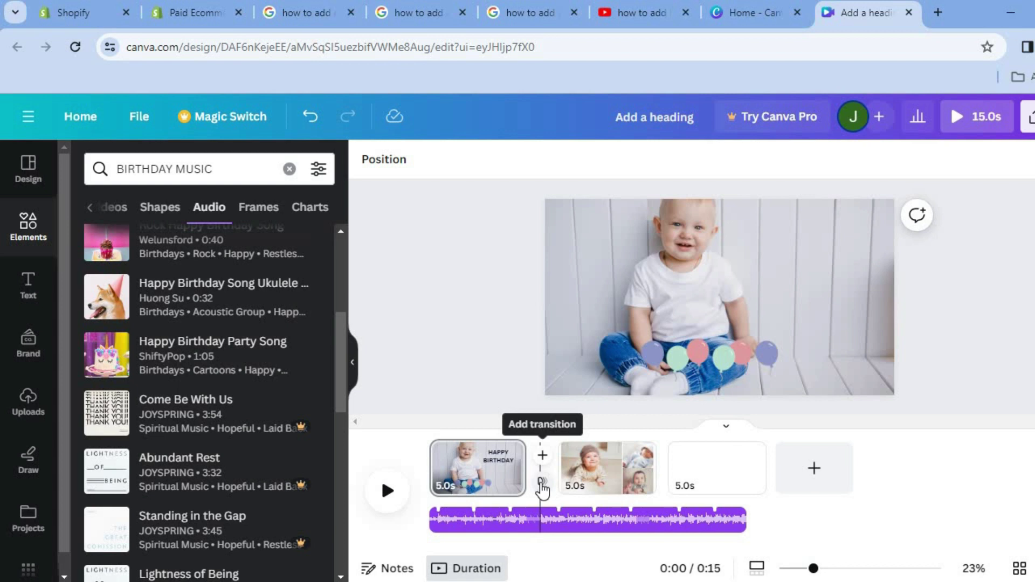
click(541, 483)
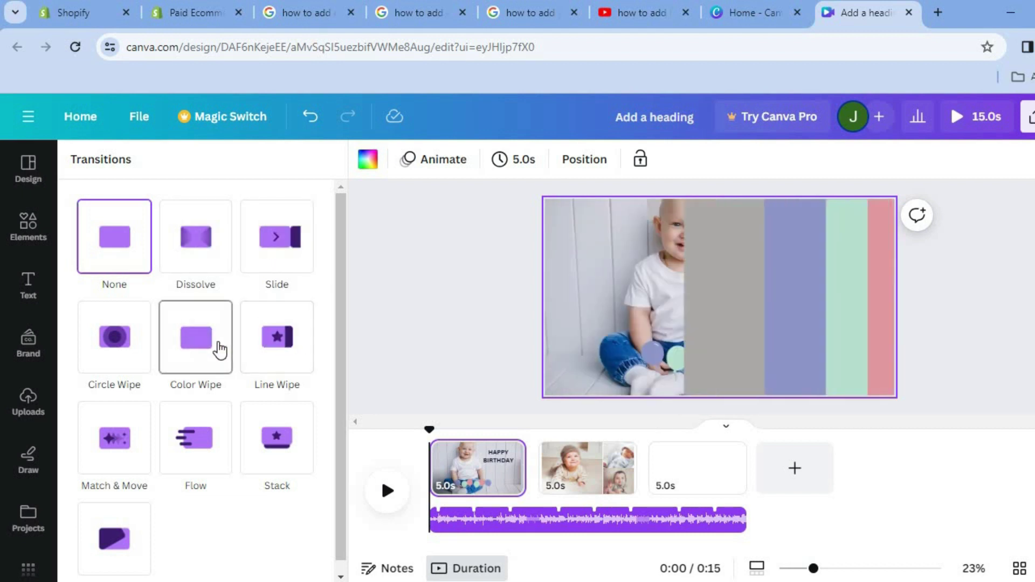
click(220, 351)
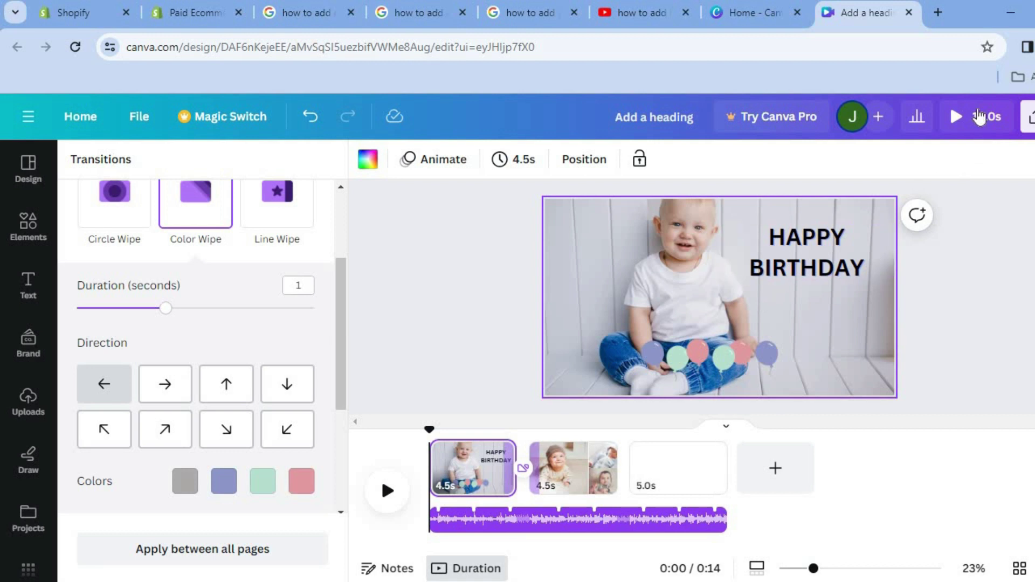
Step: Play the 14-second birthday video in the full-screen preview
click(959, 117)
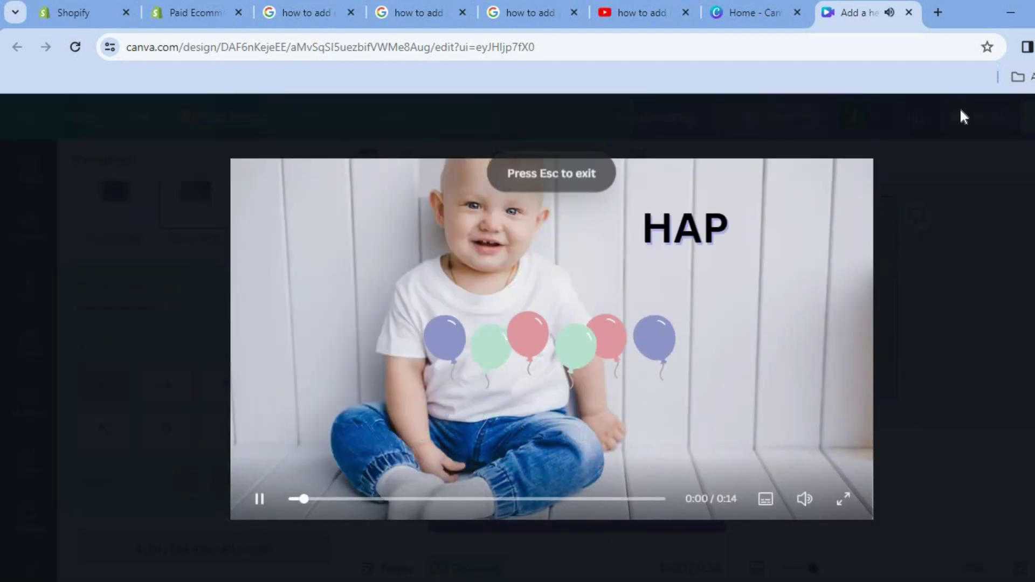